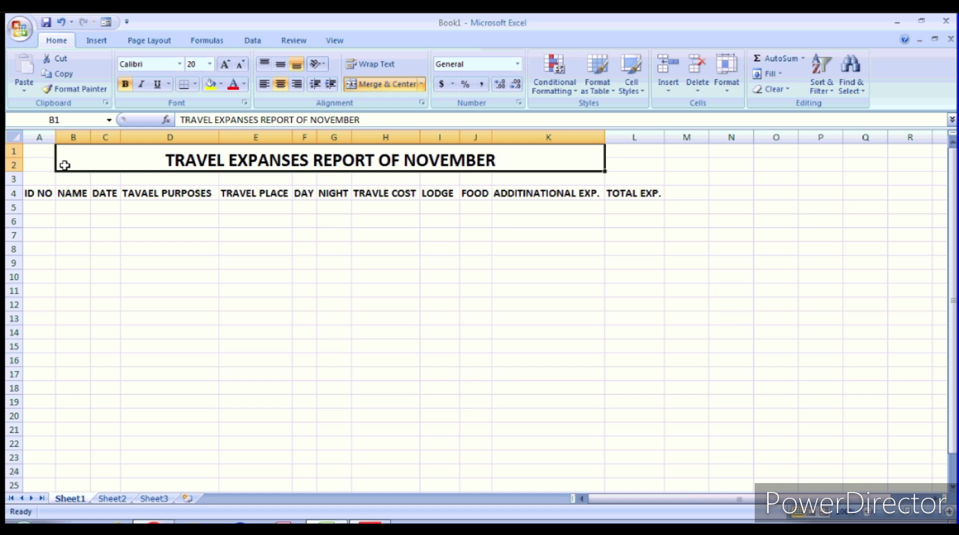
Step across row 5 under each heading, from NAME to TOTAL EXP
{"action": "left_click", "coordinate": [61, 222]}
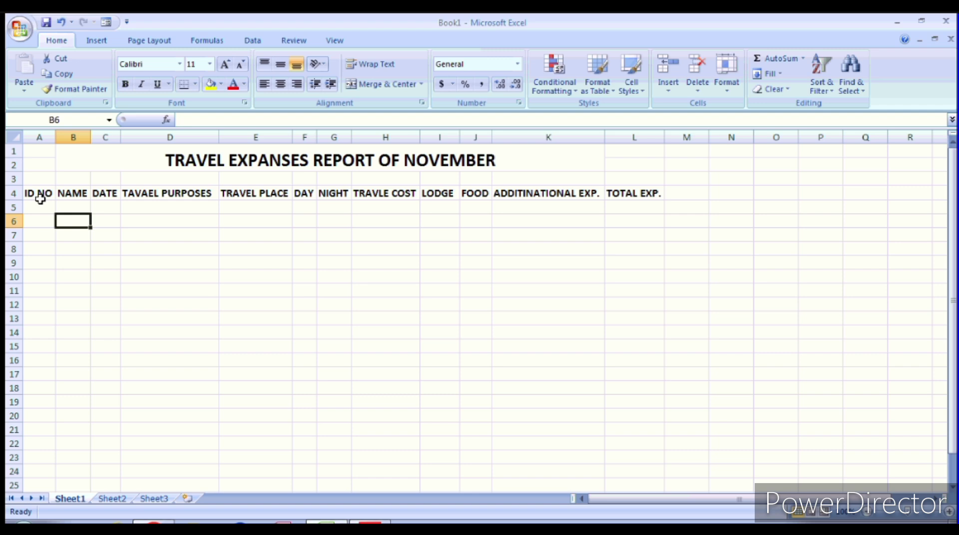
{"action": "left_click", "coordinate": [74, 204]}
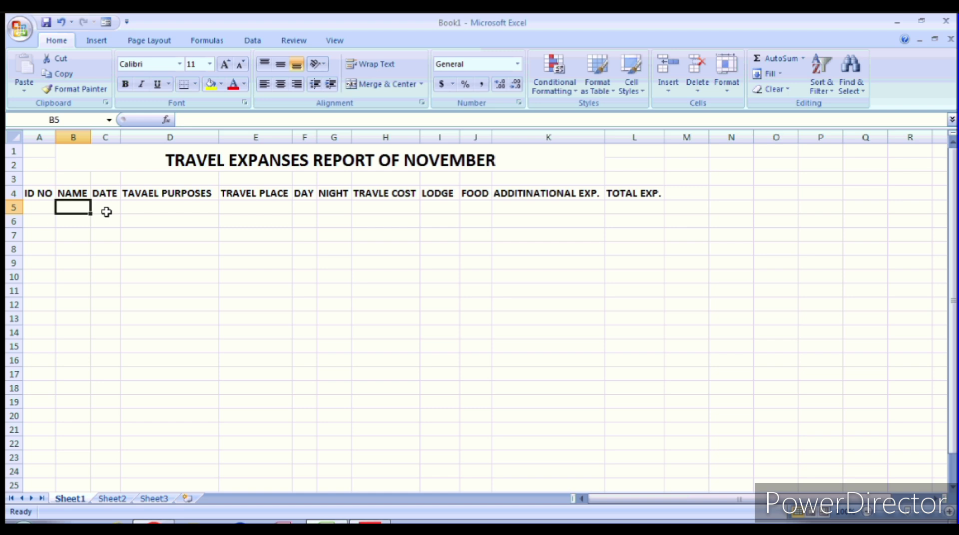
{"action": "left_click", "coordinate": [107, 212]}
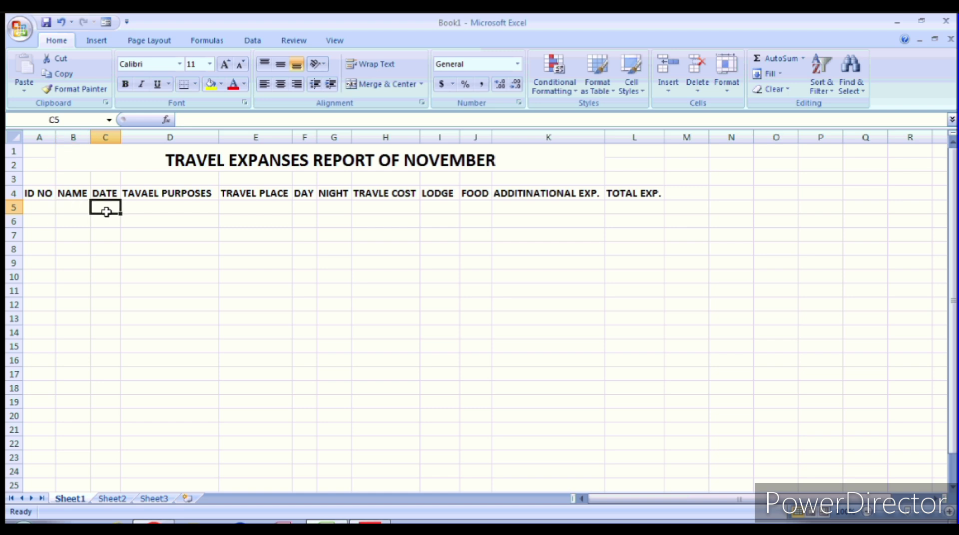
{"action": "left_click", "coordinate": [159, 213]}
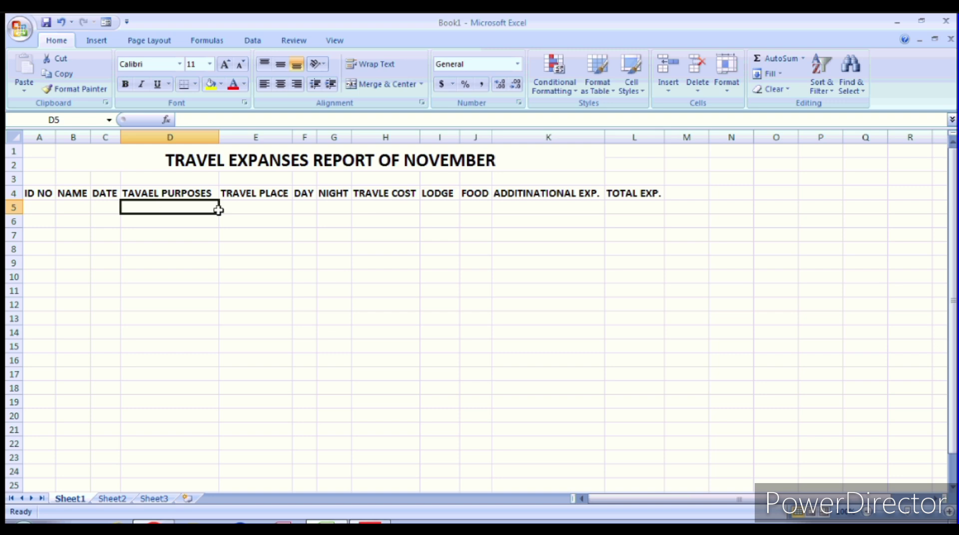
{"action": "left_click", "coordinate": [249, 206]}
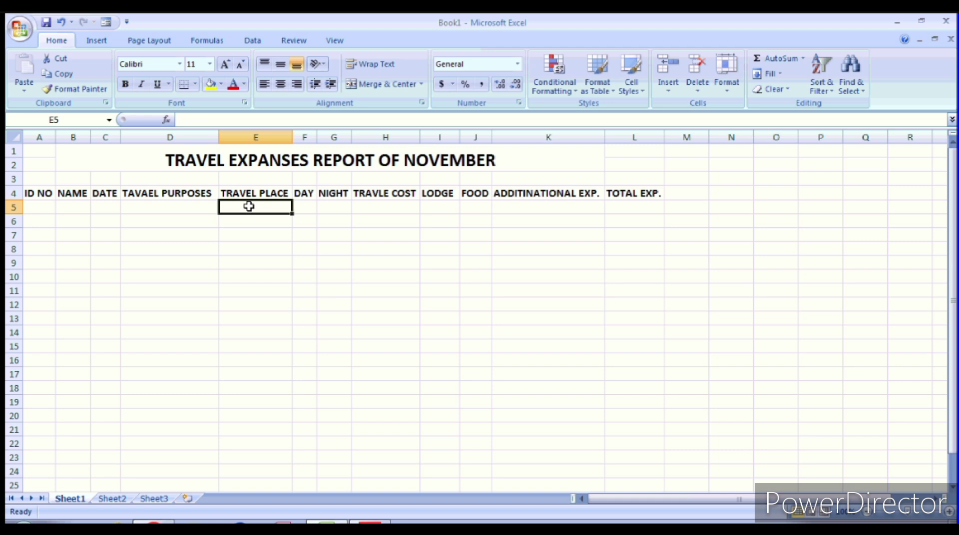
{"action": "left_click", "coordinate": [307, 201]}
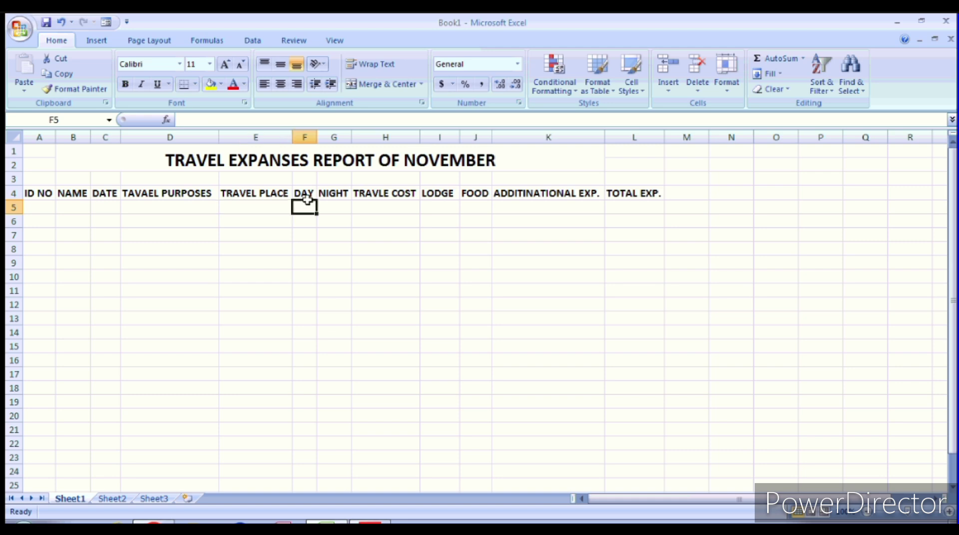
{"action": "left_click", "coordinate": [330, 210]}
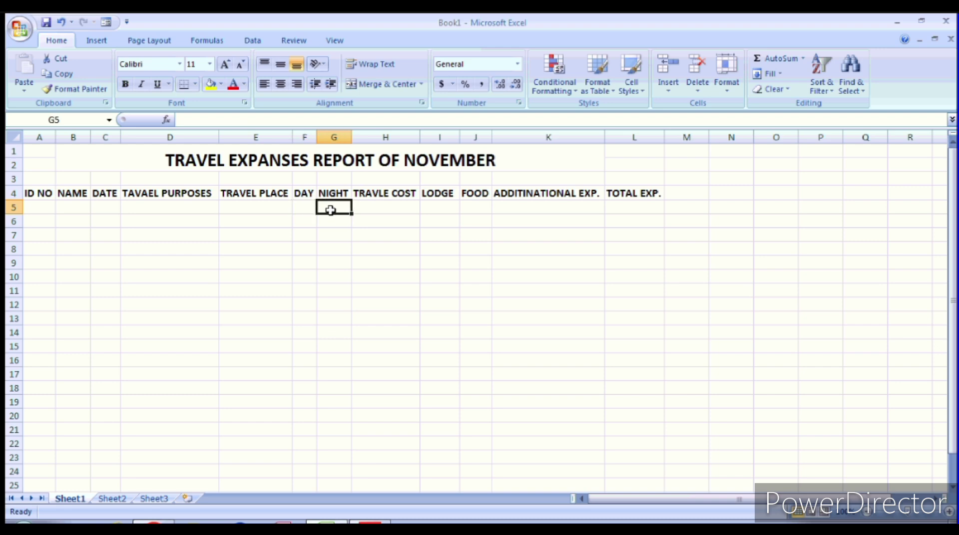
{"action": "left_click", "coordinate": [375, 207]}
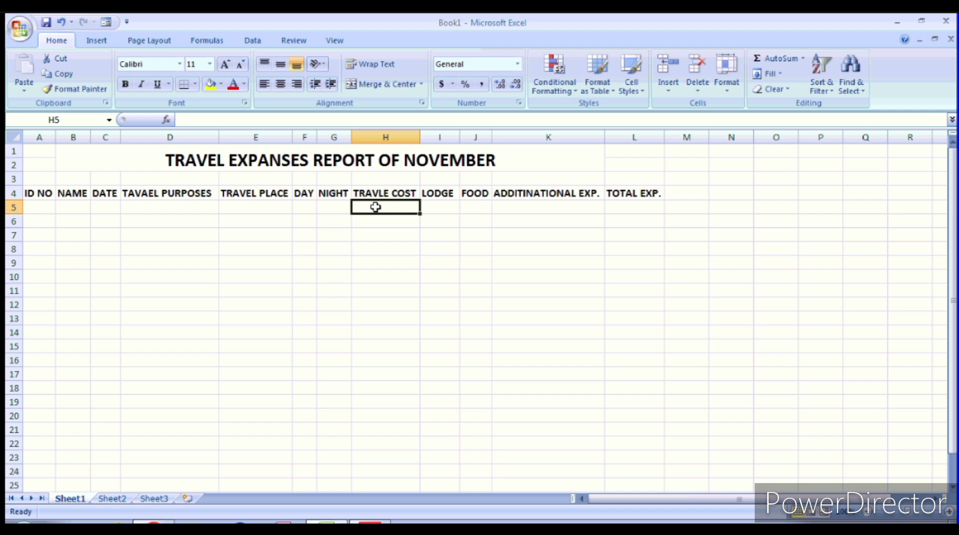
{"action": "left_click", "coordinate": [440, 203]}
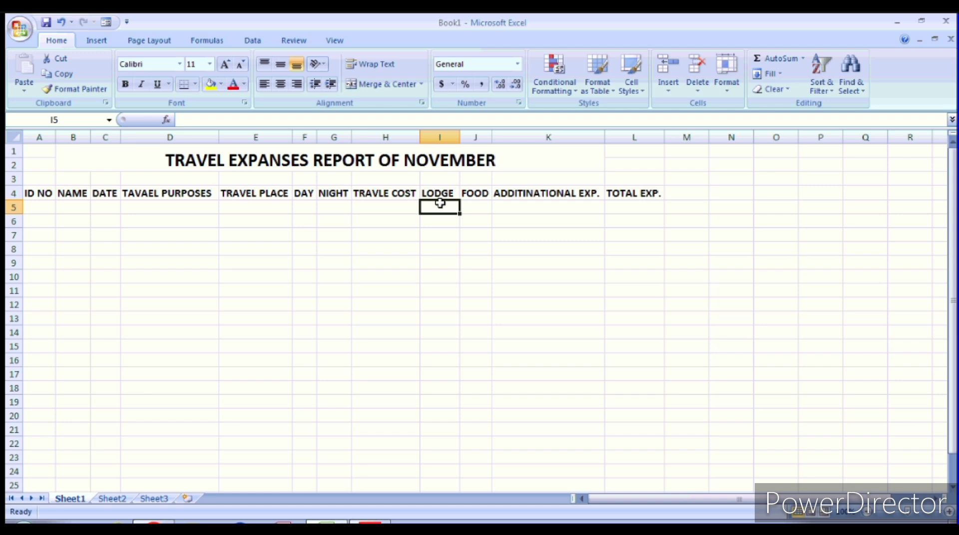
{"action": "left_click", "coordinate": [481, 208]}
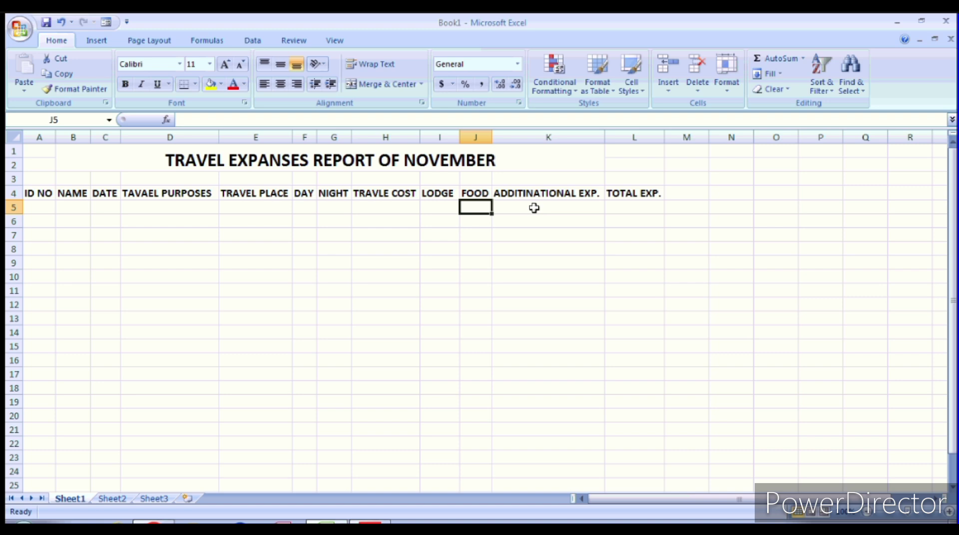
{"action": "left_click", "coordinate": [629, 205]}
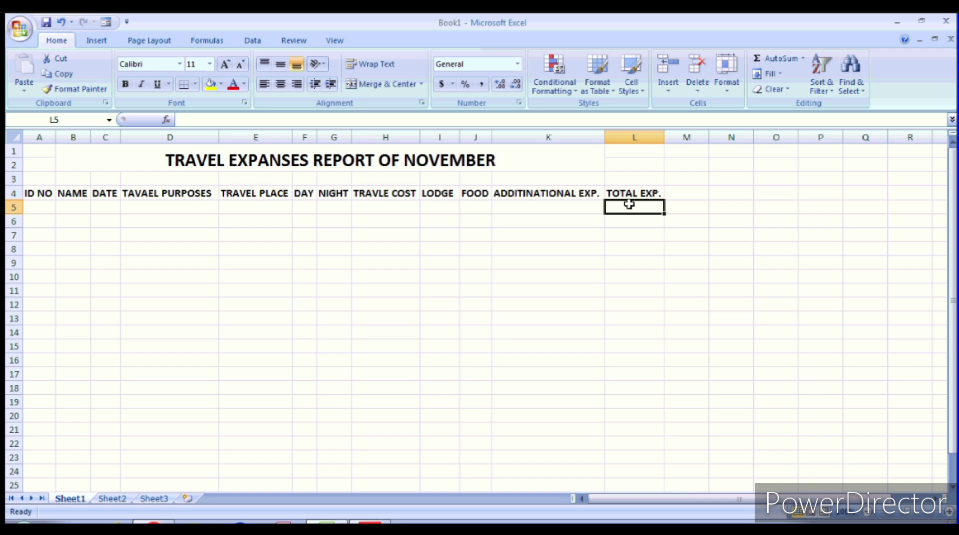
Enter ID 101 in A5 and the traveller's name in B5
{"action": "left_click", "coordinate": [38, 208]}
{"action": "type", "text": "1010"}
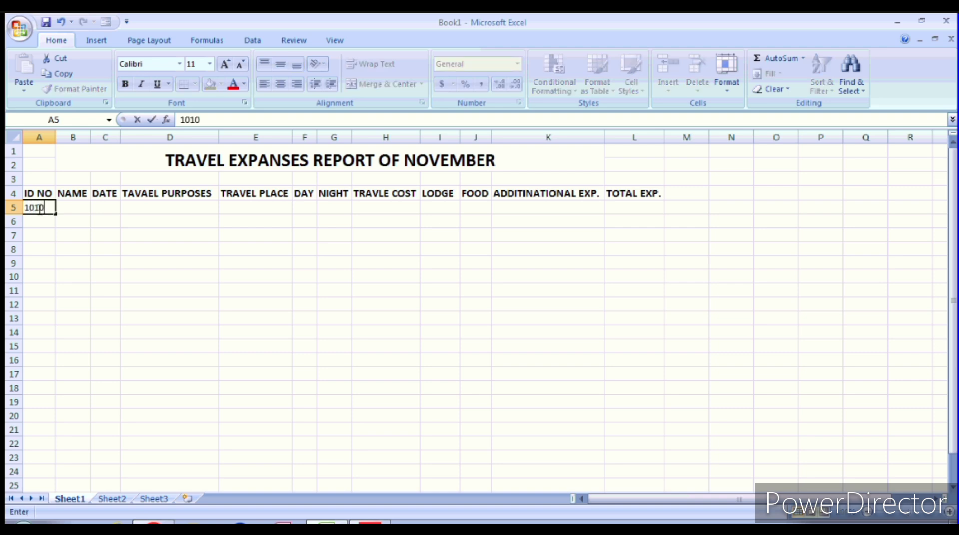
{"action": "key", "text": "BackSpace"}
{"action": "left_click", "coordinate": [93, 206]}
{"action": "left_click", "coordinate": [85, 205]}
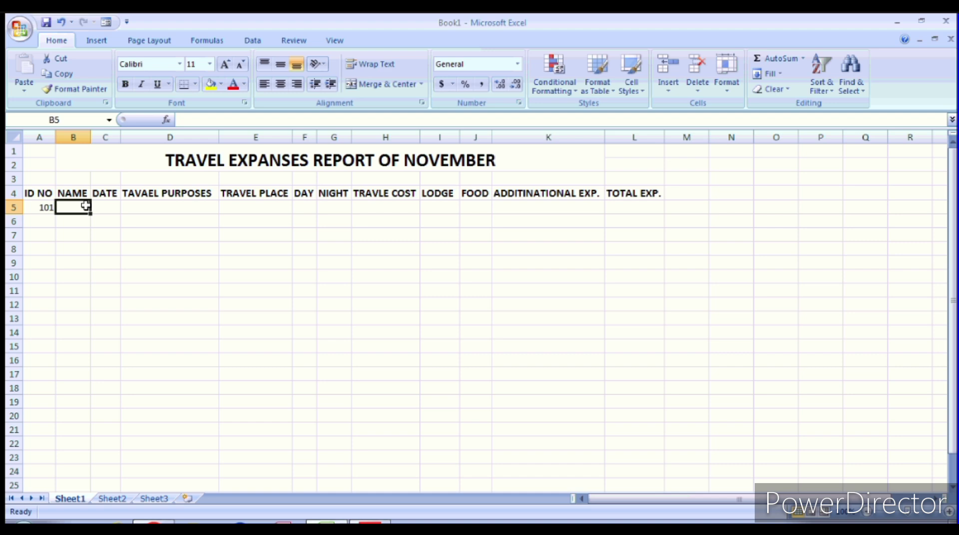
{"action": "type", "text": "ROHIT"}
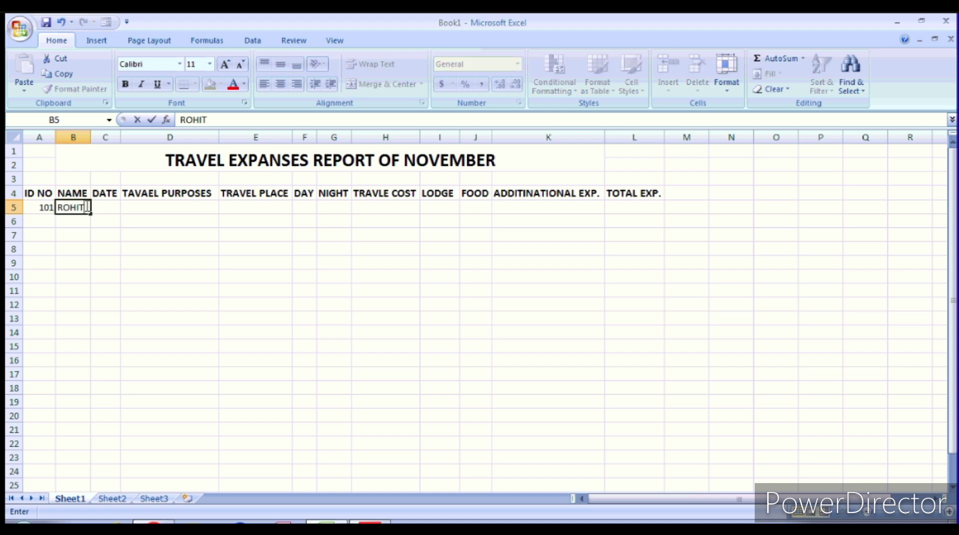
{"action": "key", "text": "Tab"}
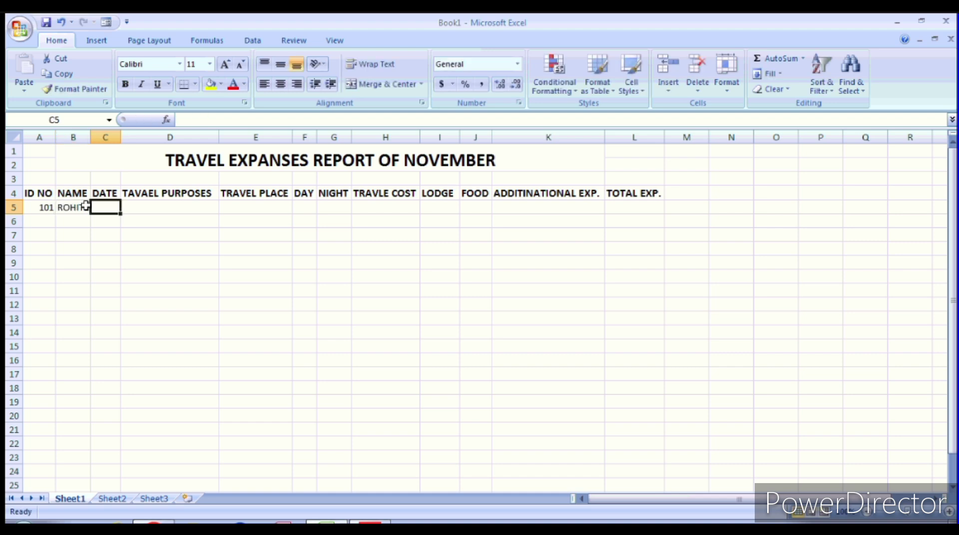
Enter the date 011/01/2023 in C5, correcting typos along the way
{"action": "type", "text": "01/"}
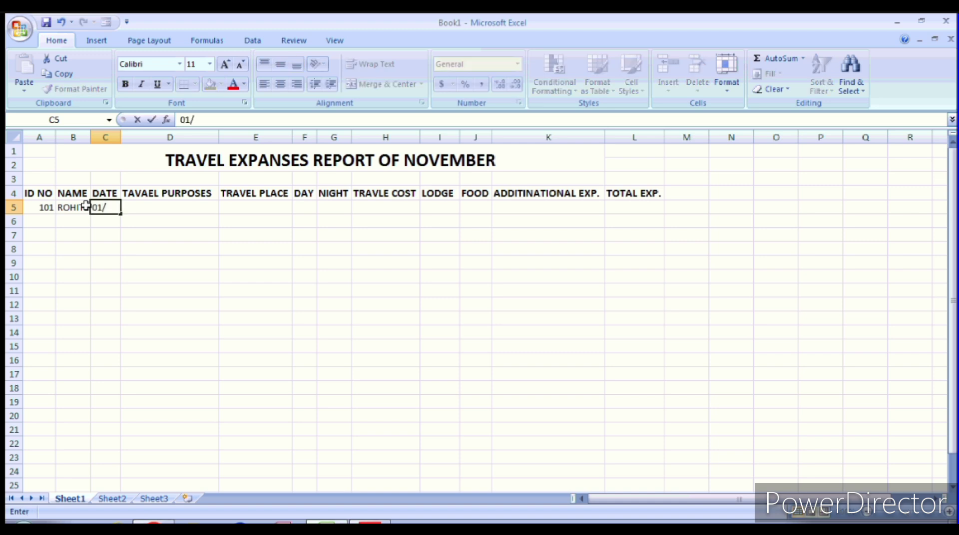
{"action": "key", "text": "BackSpace"}
{"action": "type", "text": "/"}
{"action": "key", "text": "BackSpace"}
{"action": "type", "text": "1/"}
{"action": "type", "text": "01/202"}
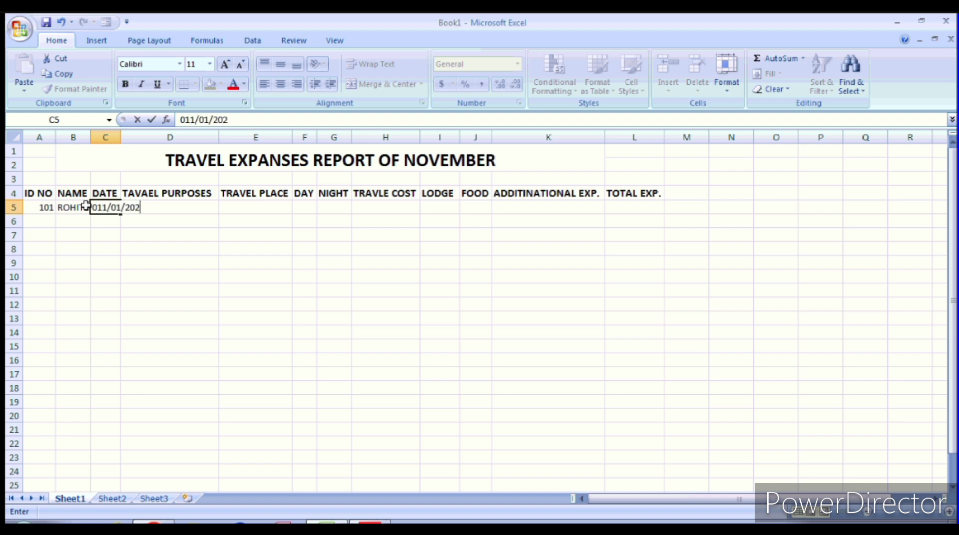
{"action": "type", "text": "3"}
{"action": "key", "text": "Tab"}
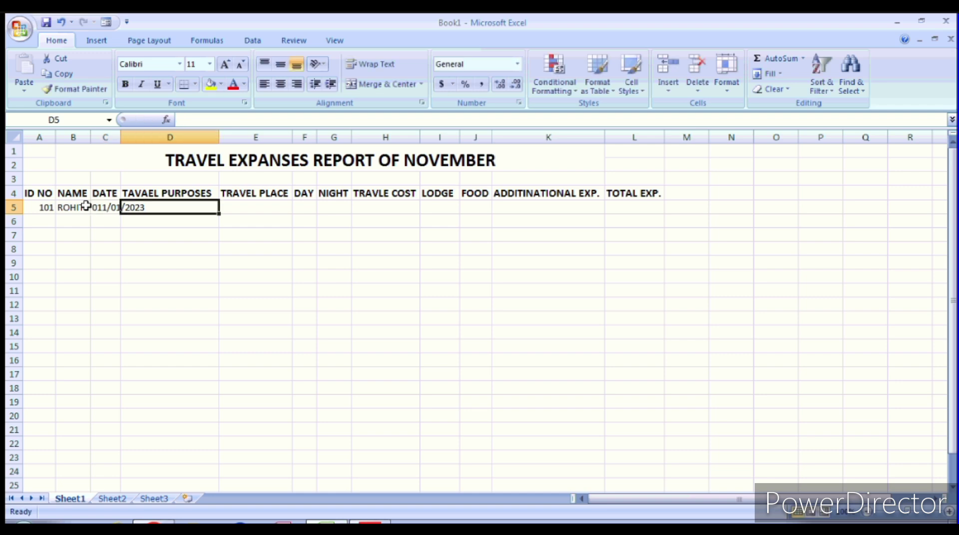
{"action": "left_click", "coordinate": [105, 231]}
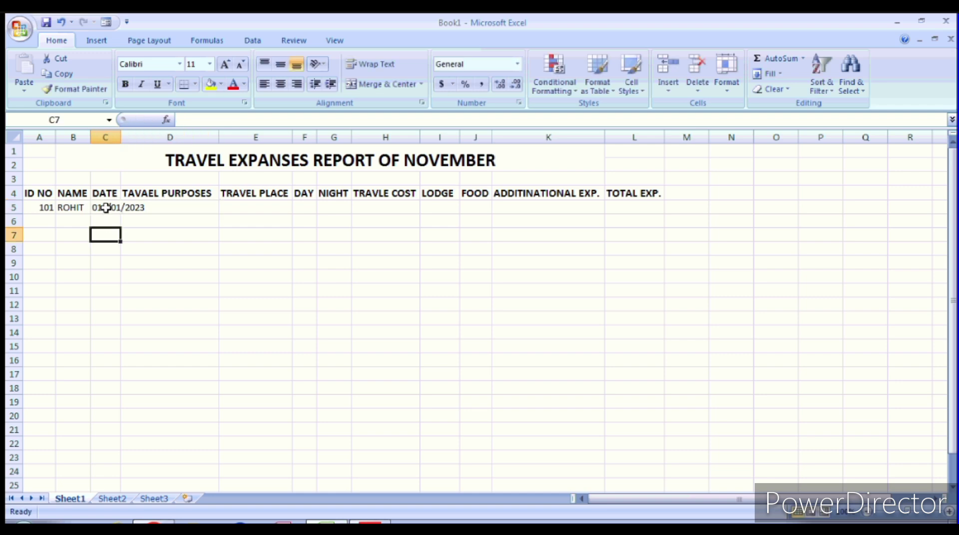
{"action": "left_click", "coordinate": [106, 208]}
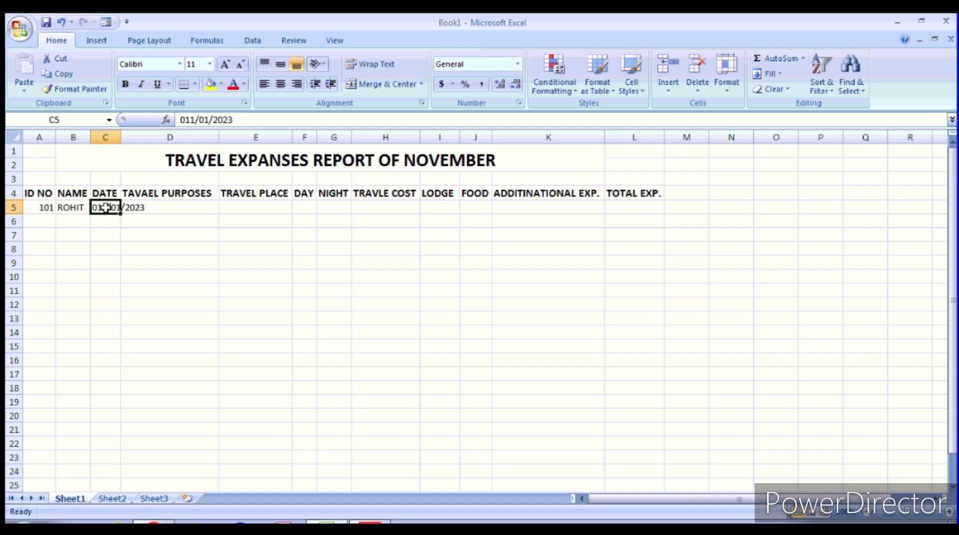
Widen column C to fit the date and try the Time format on C5
{"action": "double_click", "coordinate": [119, 133]}
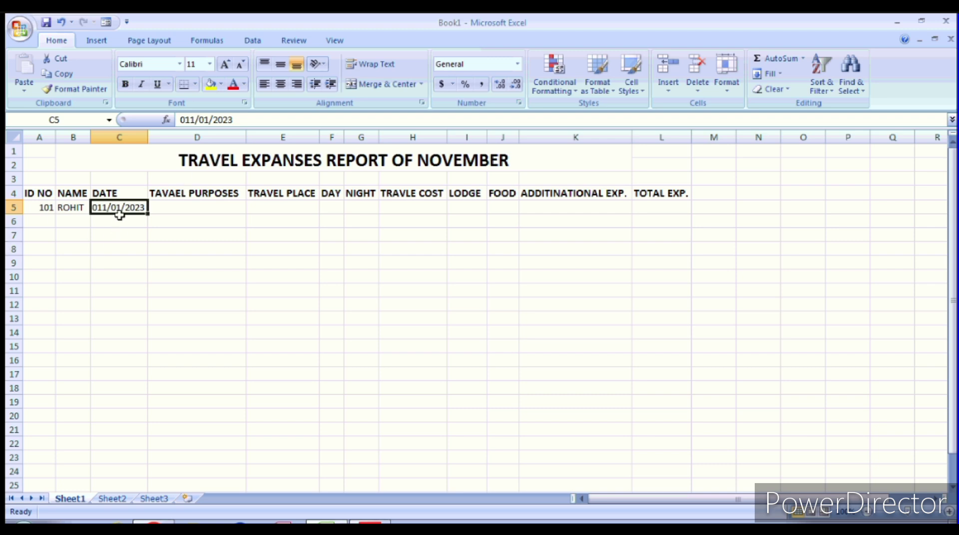
{"action": "left_click", "coordinate": [518, 65]}
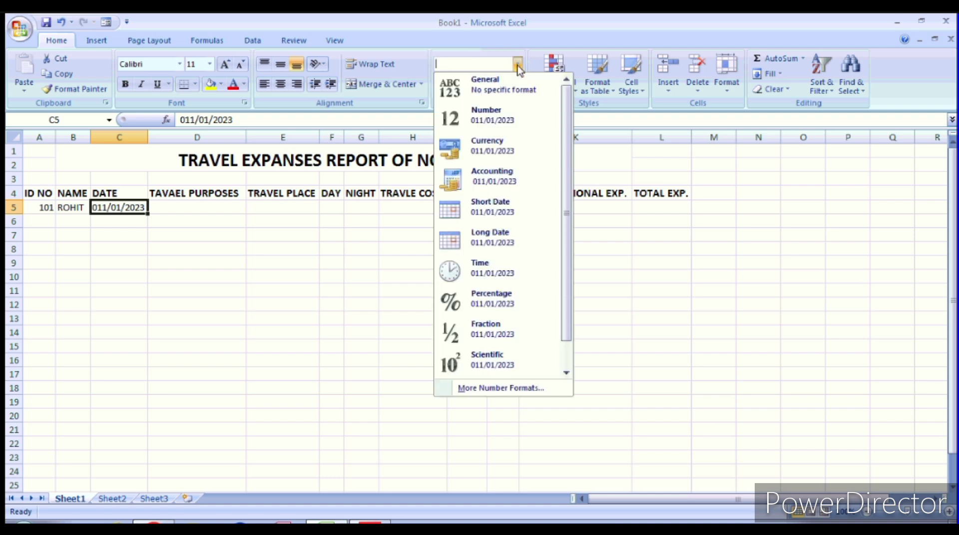
{"action": "left_click", "coordinate": [492, 275]}
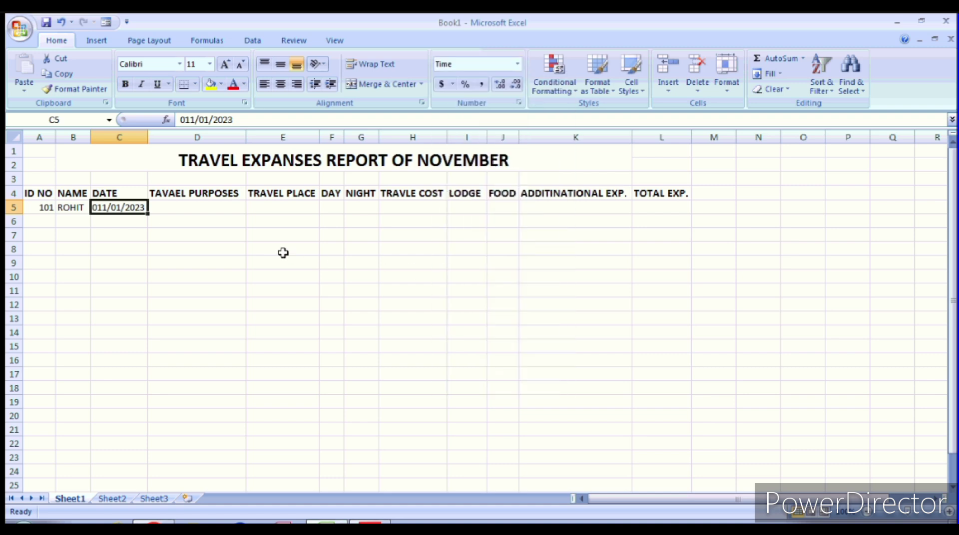
{"action": "left_click", "coordinate": [80, 218]}
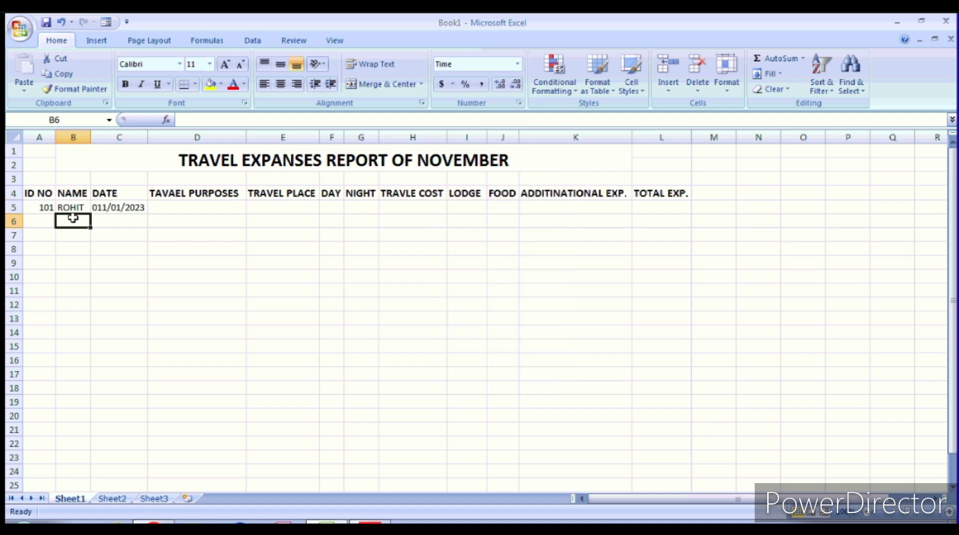
{"action": "left_click", "coordinate": [132, 208]}
{"action": "left_click", "coordinate": [518, 64]}
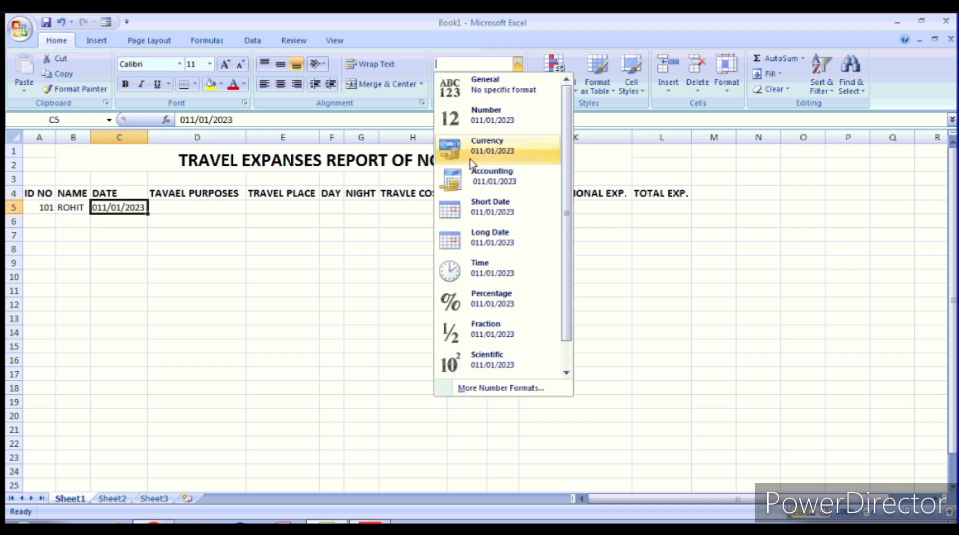
{"action": "left_click", "coordinate": [496, 272]}
{"action": "left_click", "coordinate": [128, 220]}
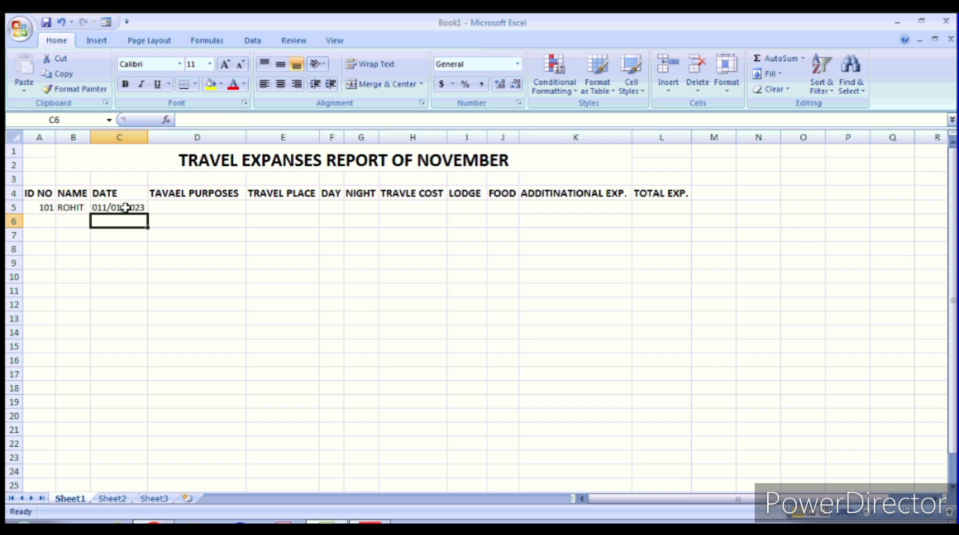
Switch the date cell C5 to the General number format
{"action": "left_click", "coordinate": [121, 207]}
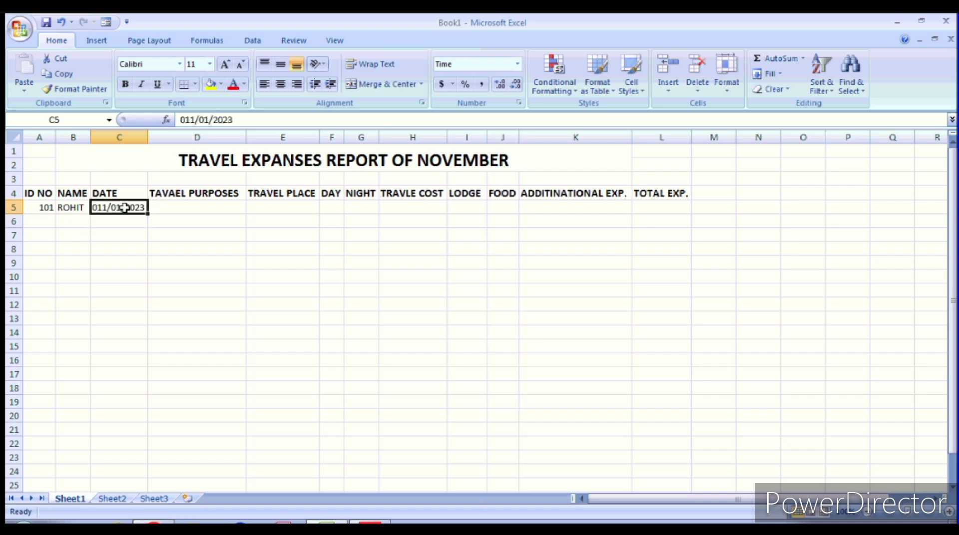
{"action": "left_click", "coordinate": [518, 64]}
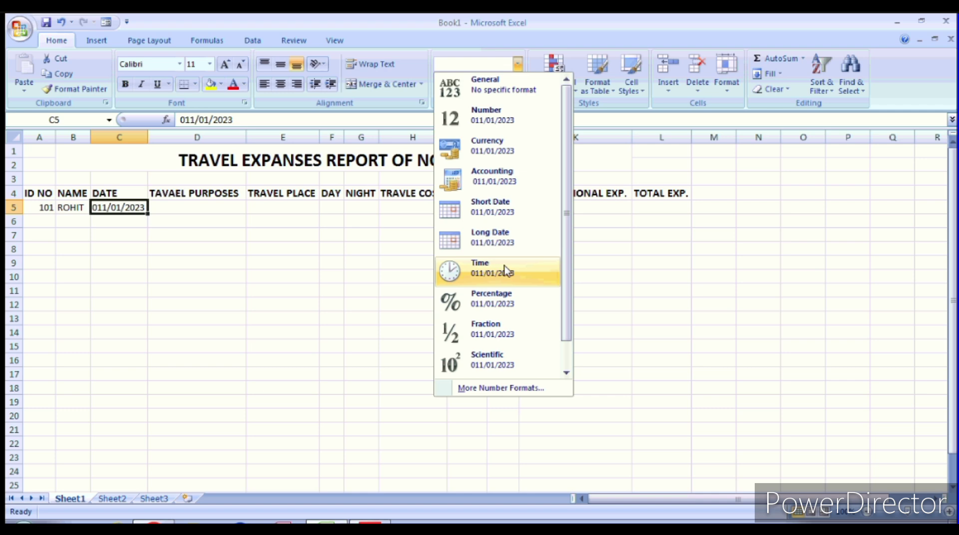
{"action": "left_click", "coordinate": [487, 92]}
{"action": "left_click", "coordinate": [171, 280]}
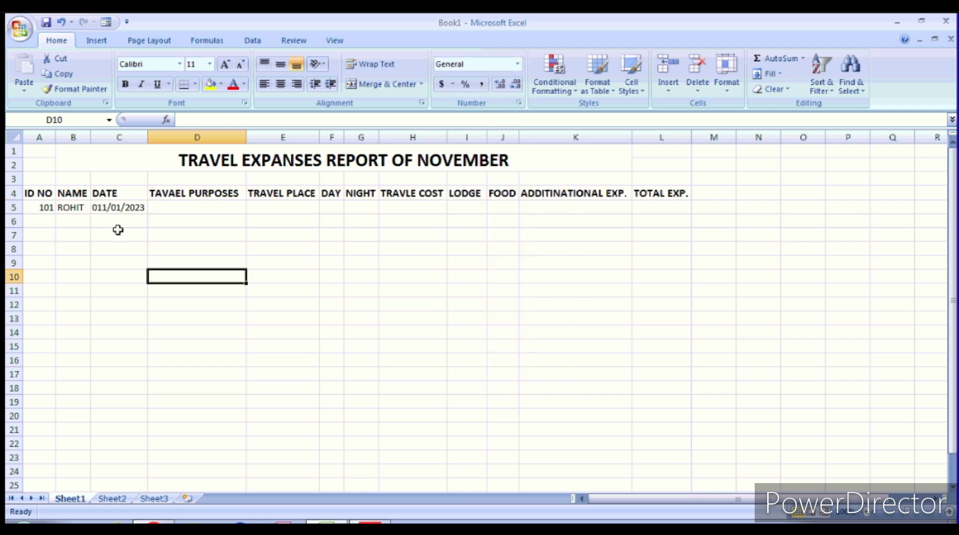
{"action": "left_click", "coordinate": [121, 209]}
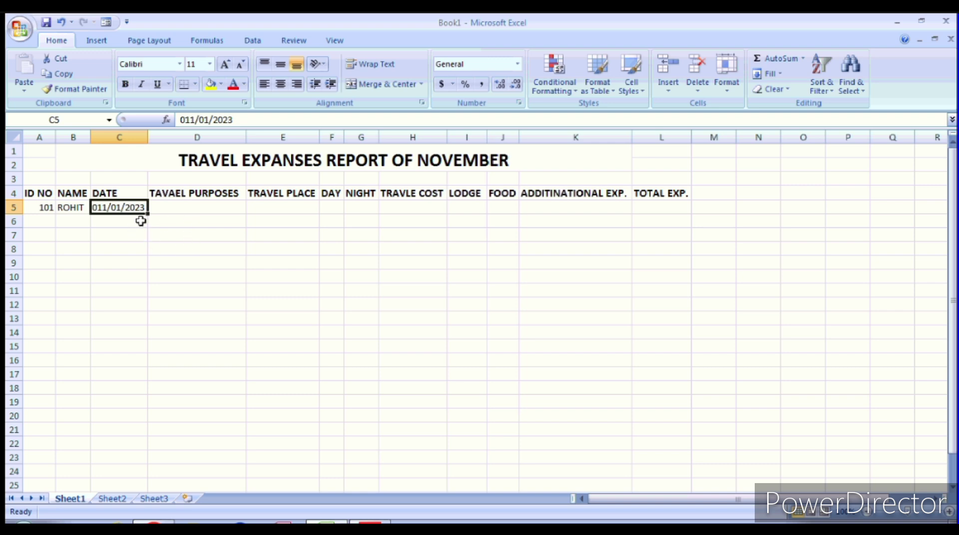
Enter purpose MEETING, place SIMALA, 2 days and 3 nights in D5:G5
{"action": "left_click", "coordinate": [203, 211]}
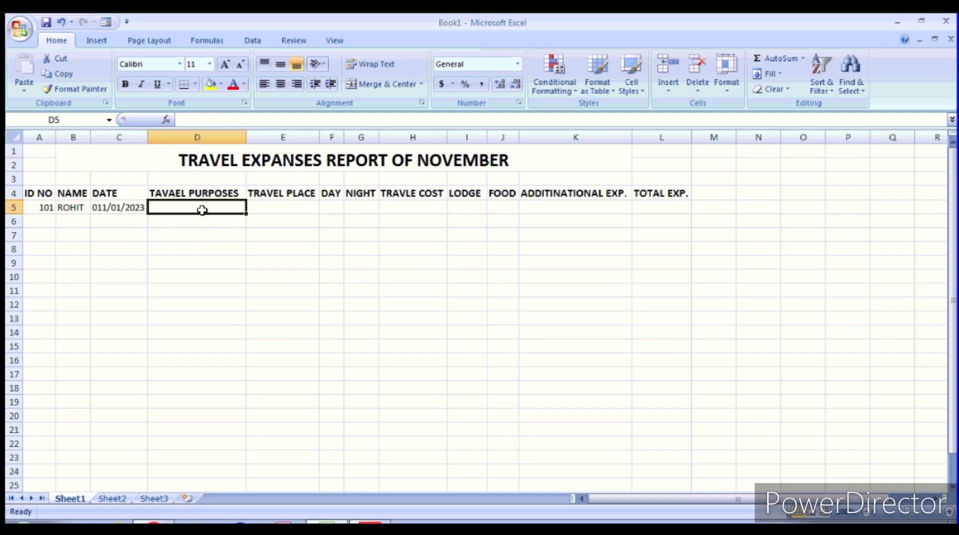
{"action": "type", "text": "M"}
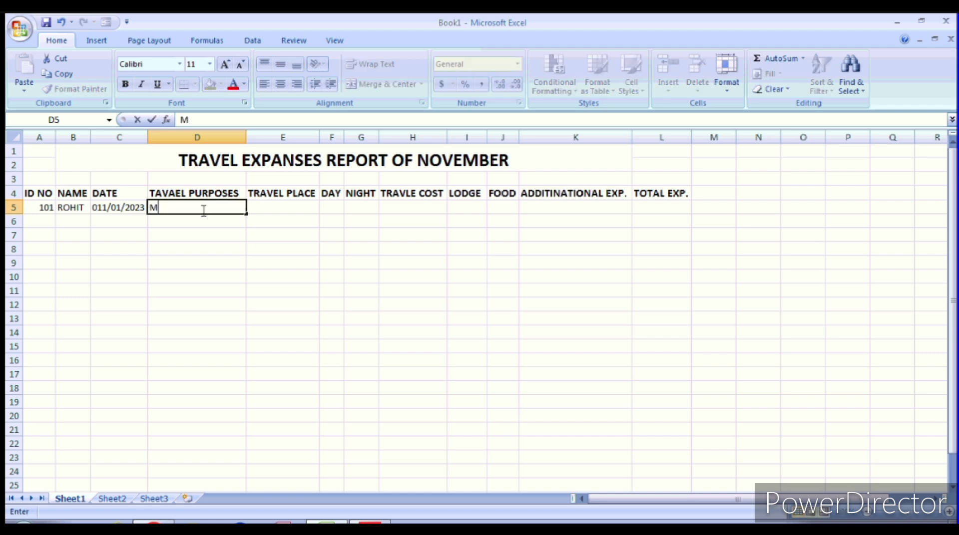
{"action": "type", "text": "EETING"}
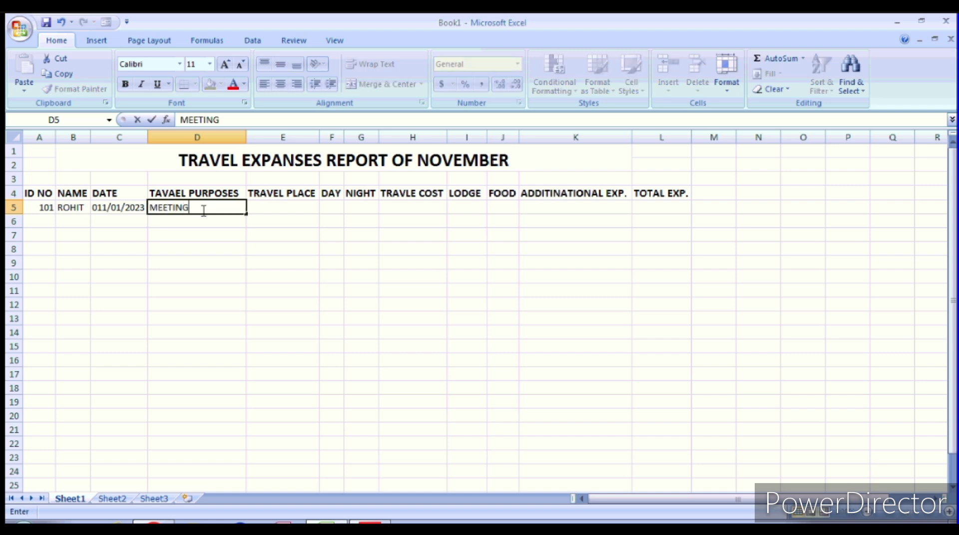
{"action": "key", "text": "Tab"}
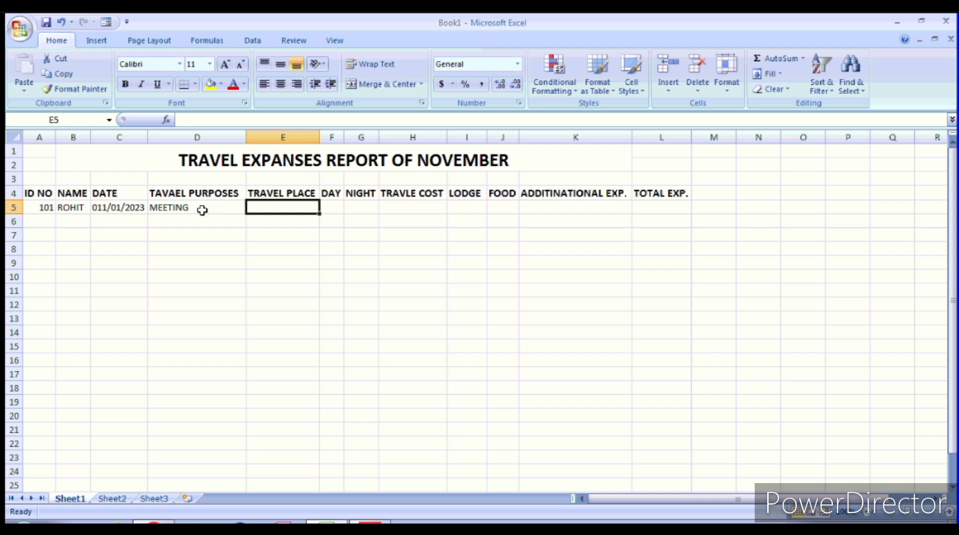
{"action": "type", "text": "SIM"}
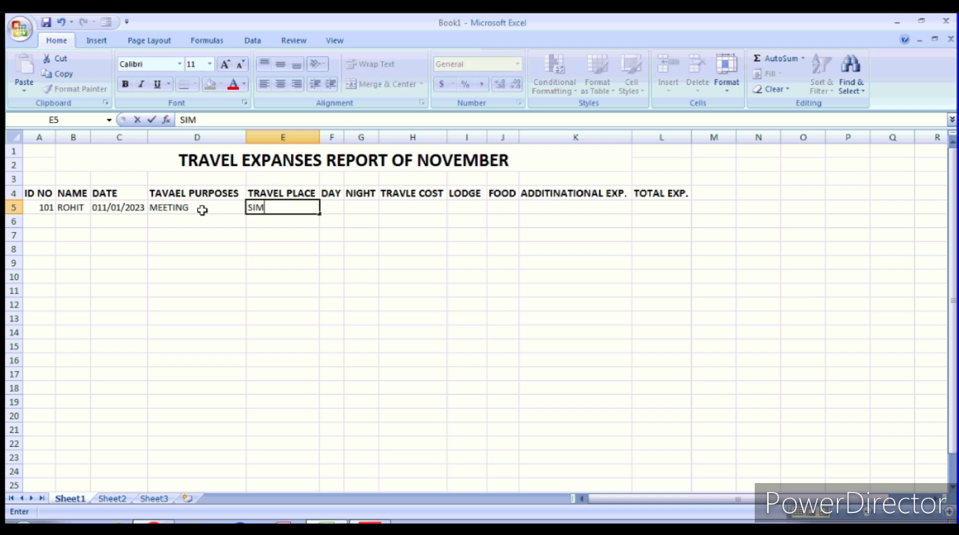
{"action": "type", "text": "ALA"}
{"action": "key", "text": "Tab"}
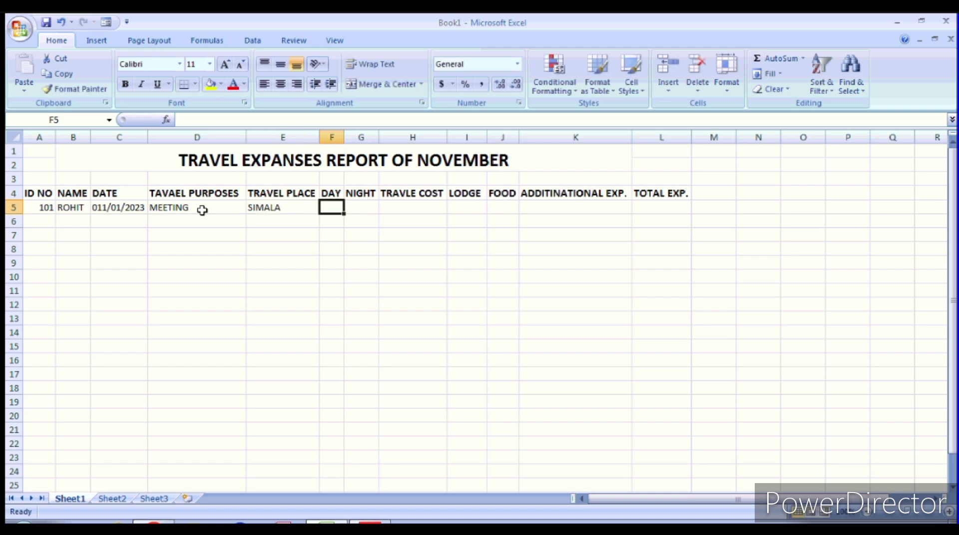
{"action": "type", "text": "2"}
{"action": "key", "text": "Tab"}
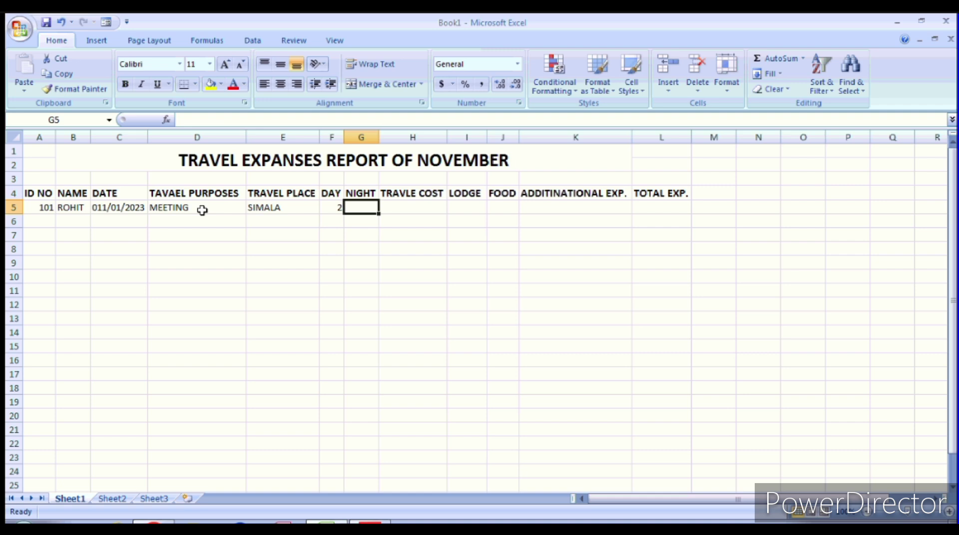
{"action": "type", "text": "3"}
{"action": "key", "text": "Tab"}
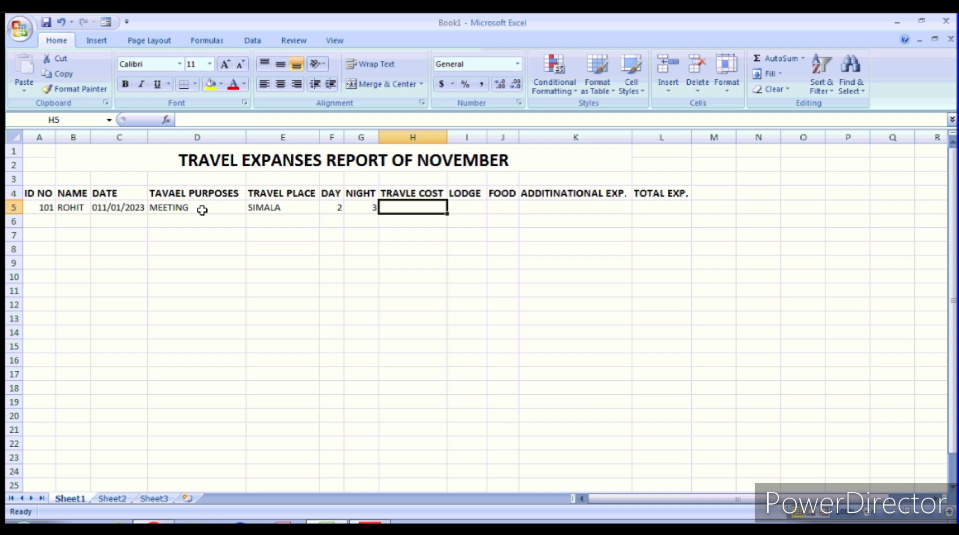
Enter the expenses 1500, 3000, 2000 and 1000 in H5:K5
{"action": "type", "text": "1500"}
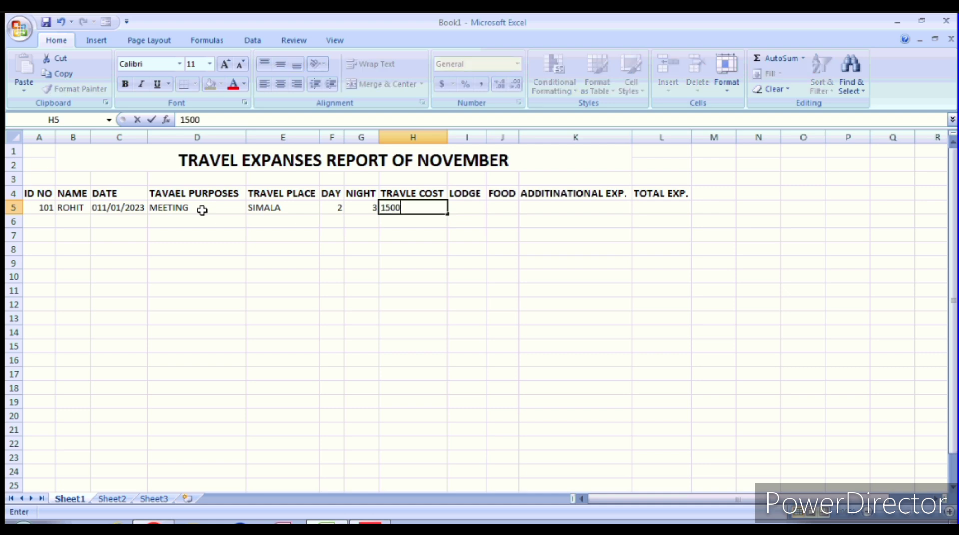
{"action": "key", "text": "Tab"}
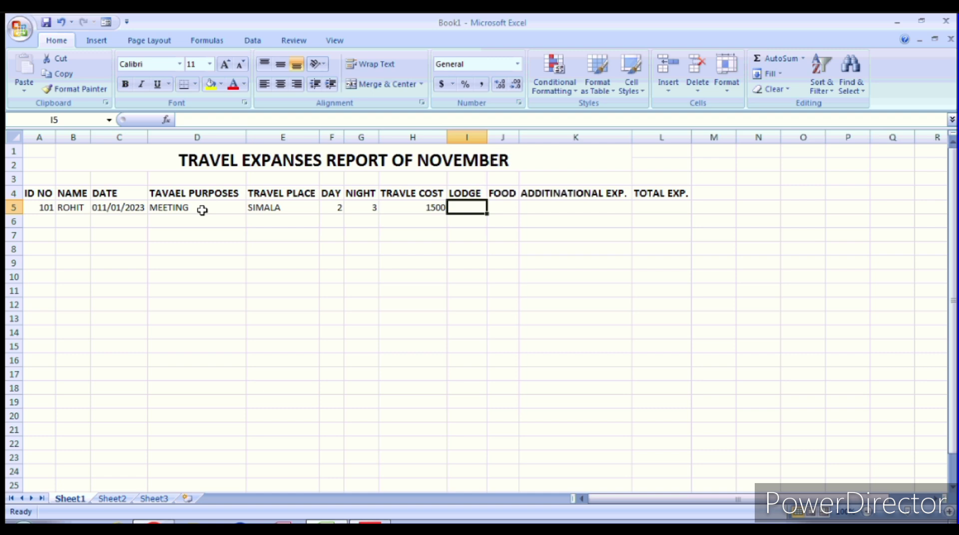
{"action": "type", "text": "3000"}
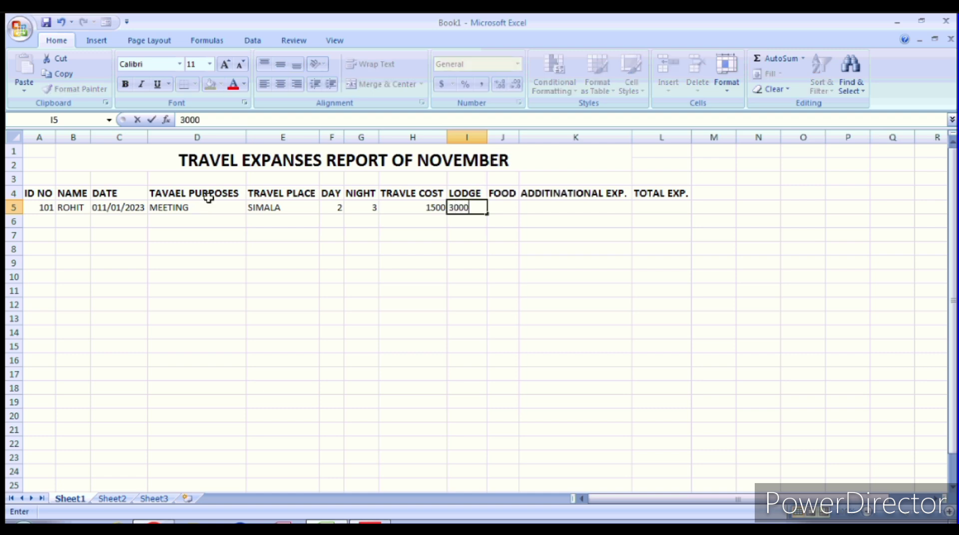
{"action": "key", "text": "Tab"}
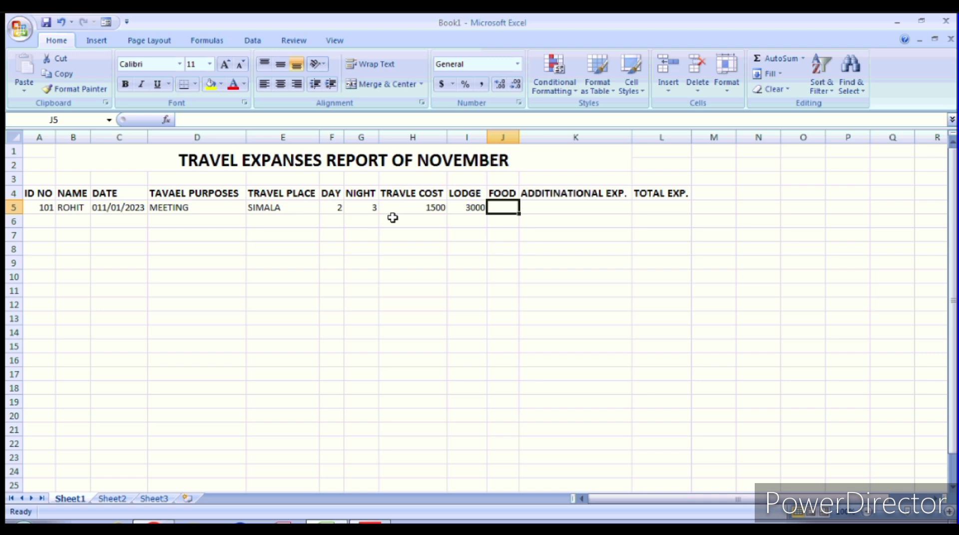
{"action": "type", "text": "2000"}
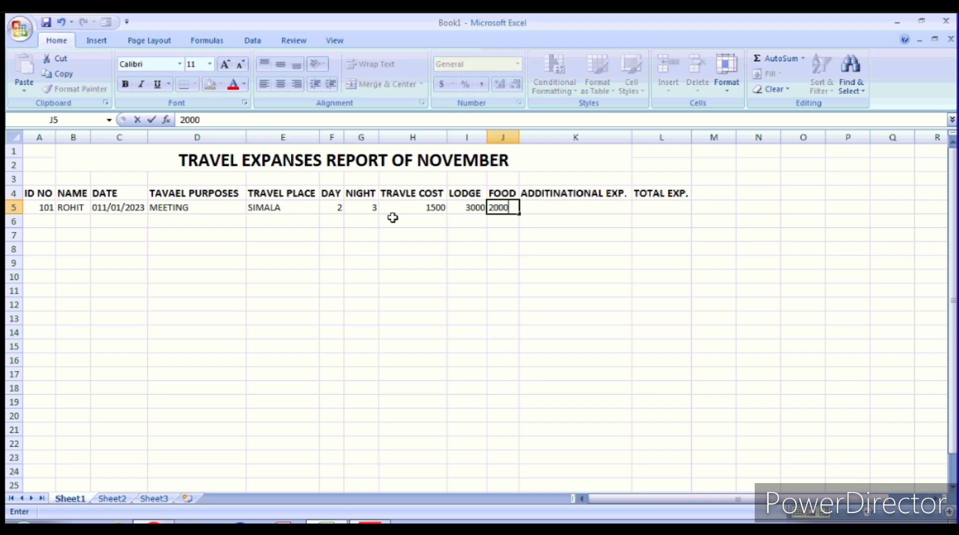
{"action": "key", "text": "Tab"}
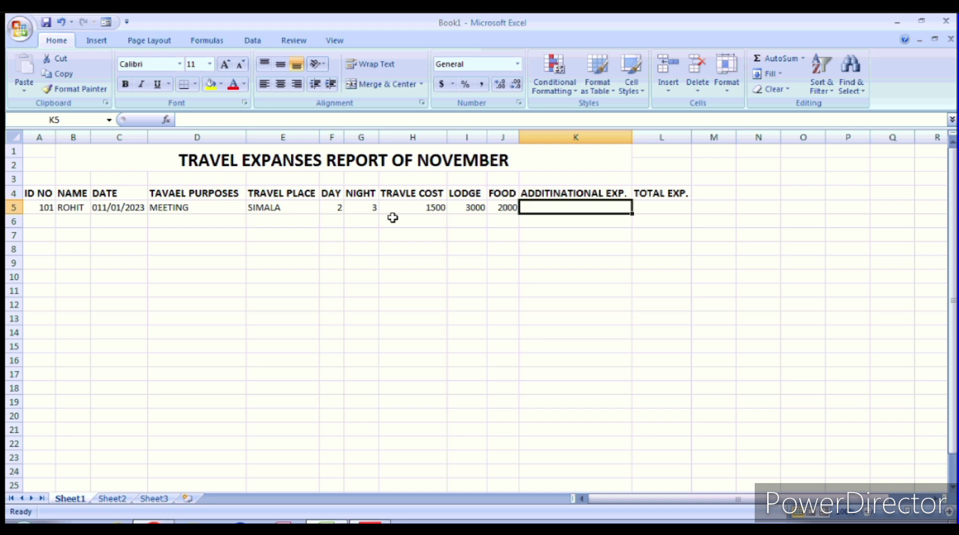
{"action": "type", "text": "1000"}
{"action": "key", "text": "Tab"}
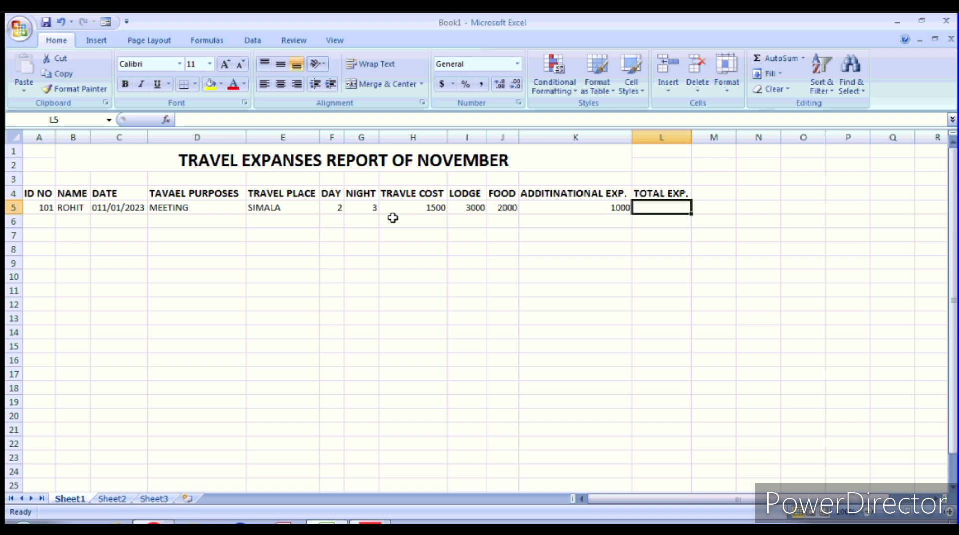
Replace a #VALUE! formula in L5 with =SUM(H5:K5), giving 7500
{"action": "type", "text": "="}
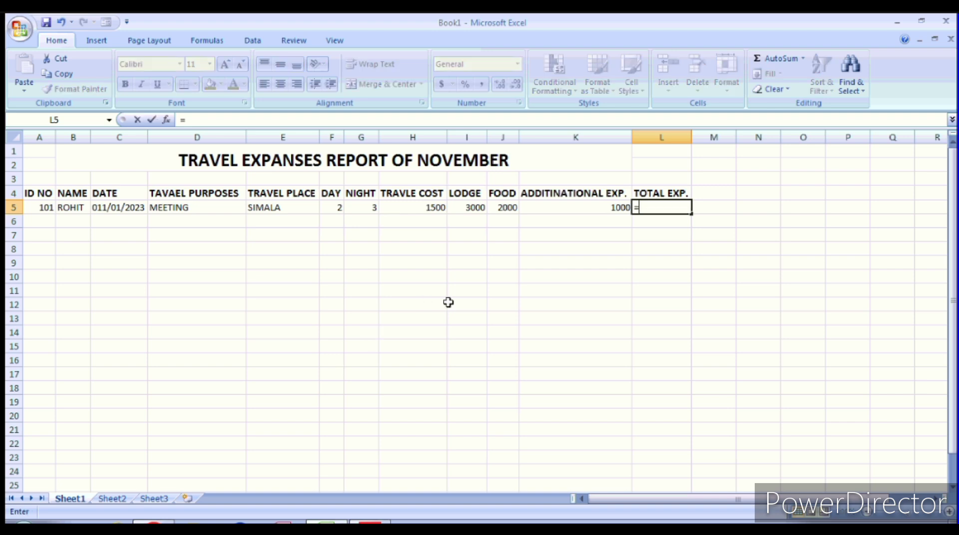
{"action": "left_click", "coordinate": [407, 207]}
{"action": "left_click_drag", "start_coordinate": [450, 206], "coordinate": [561, 206]}
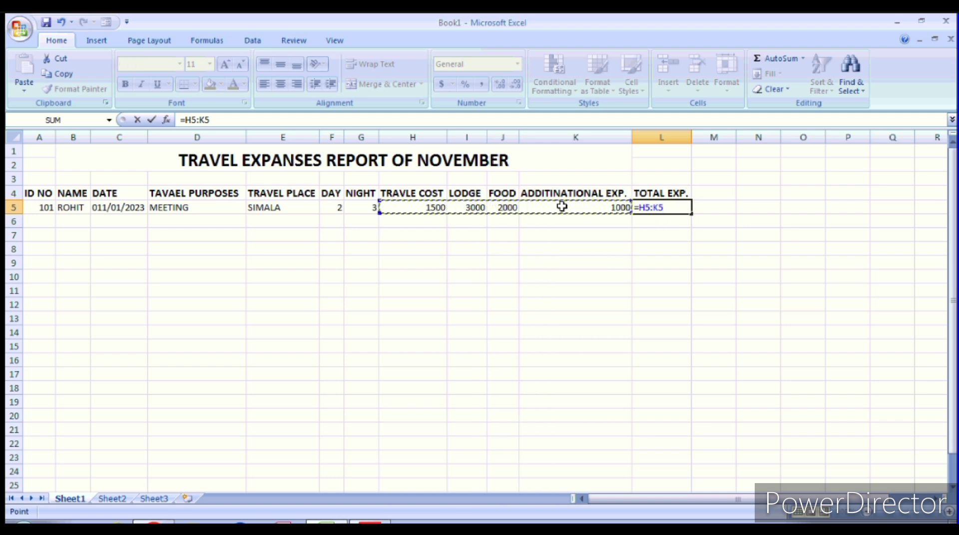
{"action": "key", "text": "ctrl+Return"}
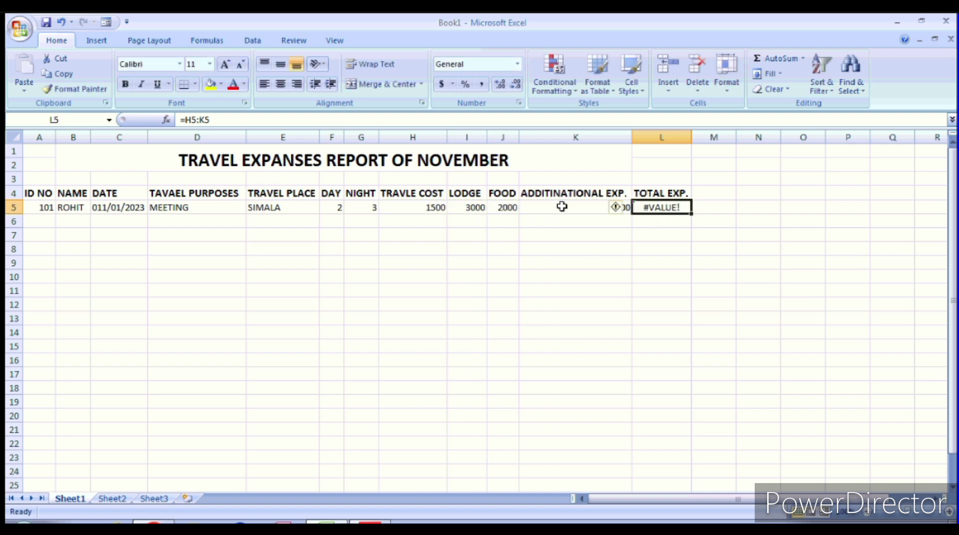
{"action": "key", "text": "F2"}
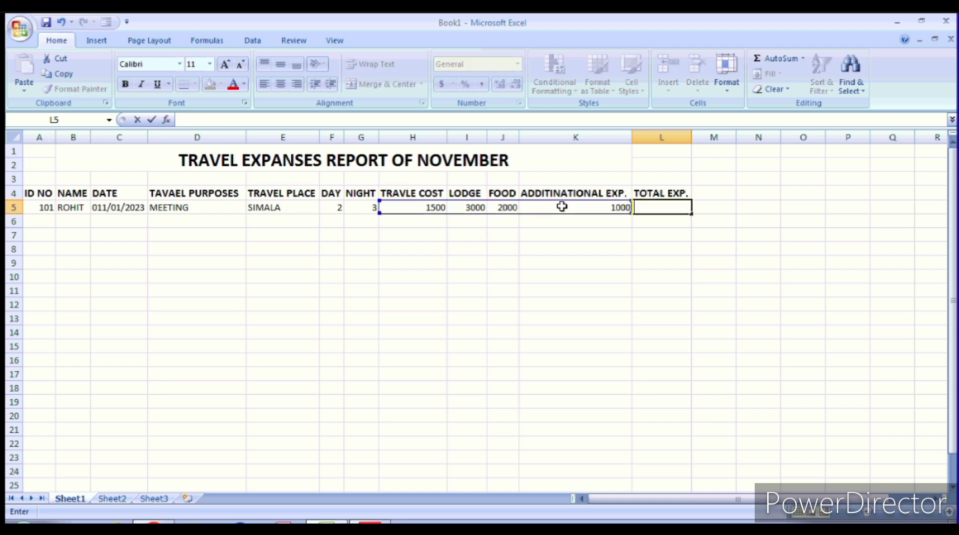
{"action": "key", "text": "BackSpace"}
{"action": "key", "text": "BackSpace"}
{"action": "key", "text": "BackSpace"}
{"action": "type", "text": "="}
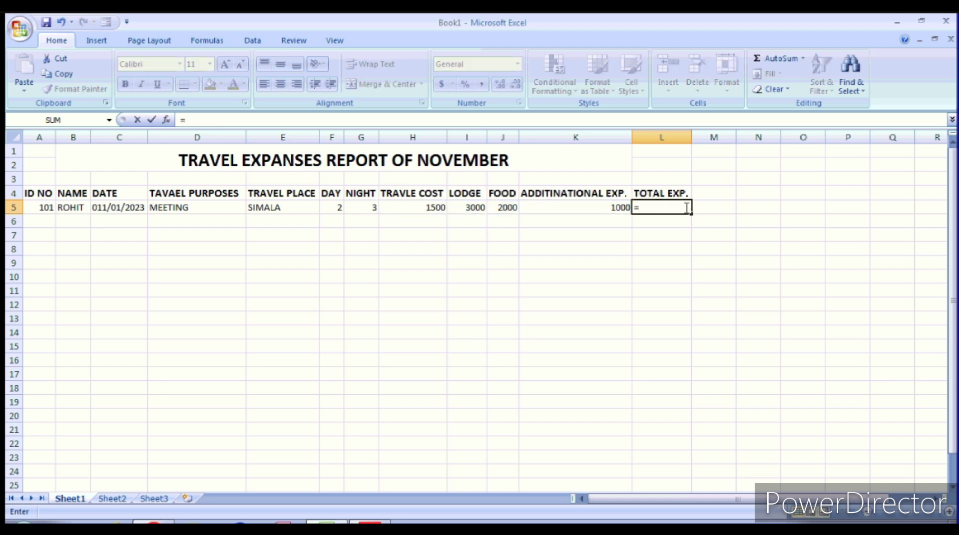
{"action": "type", "text": "SUM("}
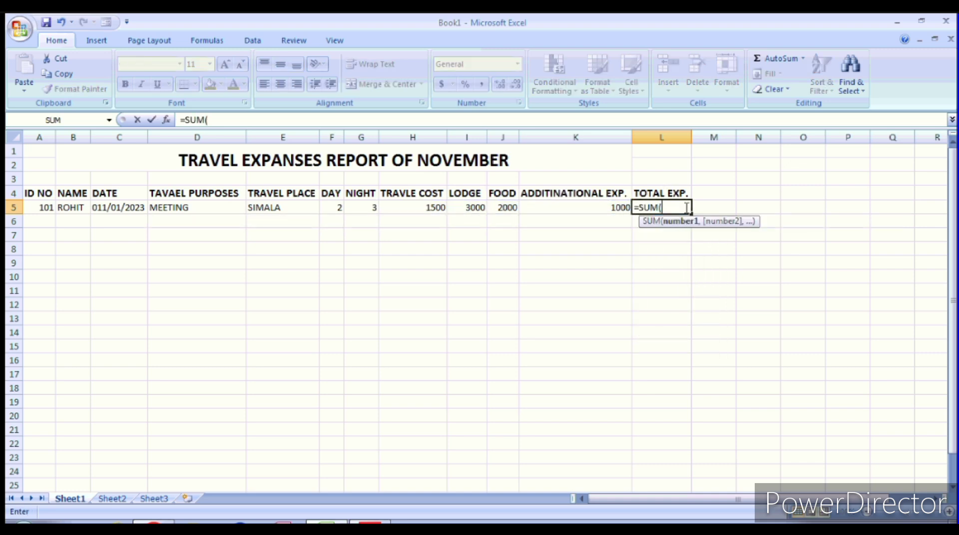
{"action": "left_click_drag", "start_coordinate": [425, 205], "coordinate": [561, 204]}
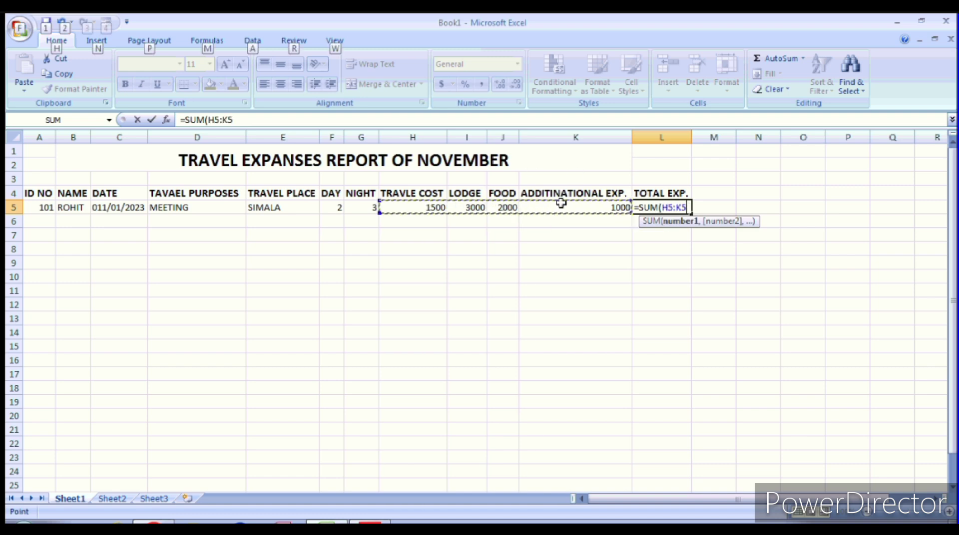
{"action": "key", "text": "Return"}
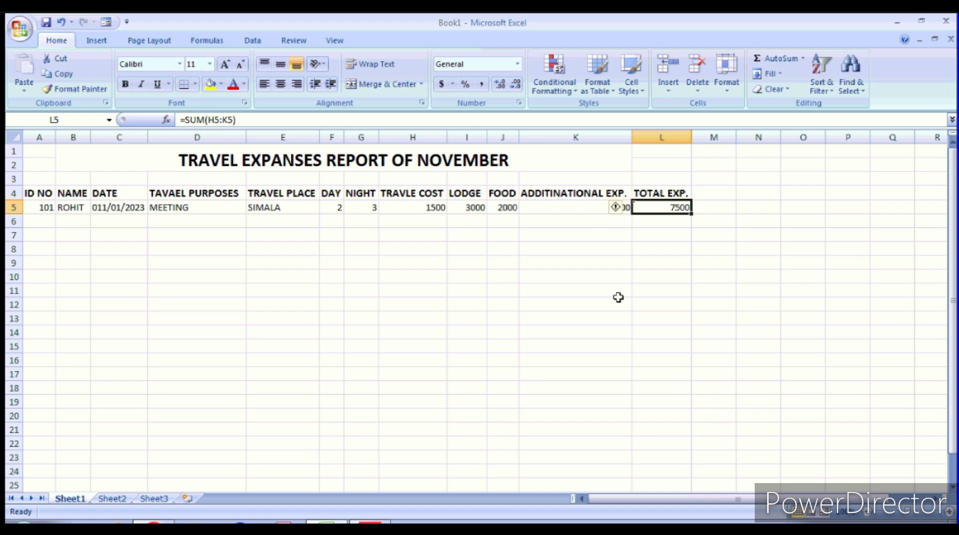
{"action": "left_click", "coordinate": [645, 304]}
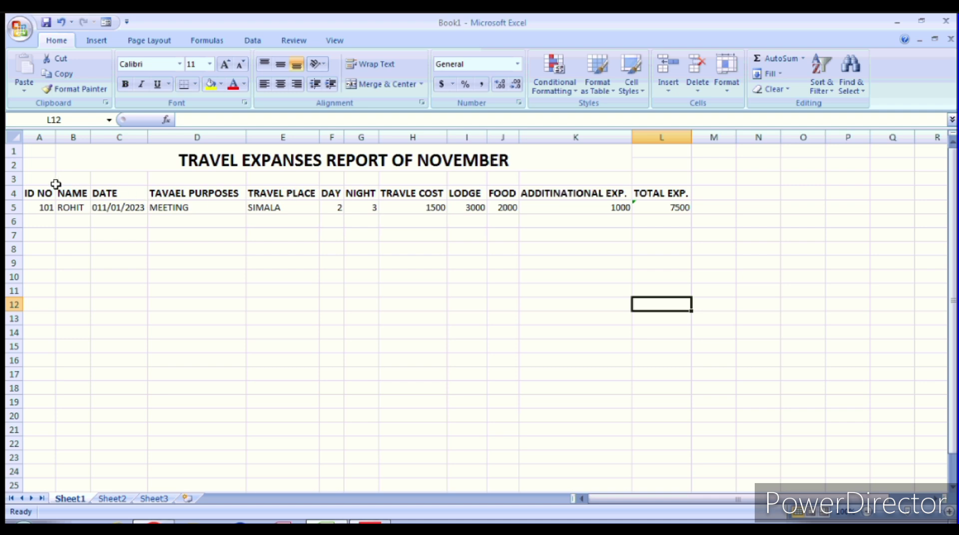
Merge and center A3:B3 and type the heading EMP.DATA
{"action": "left_click_drag", "start_coordinate": [43, 177], "coordinate": [75, 178]}
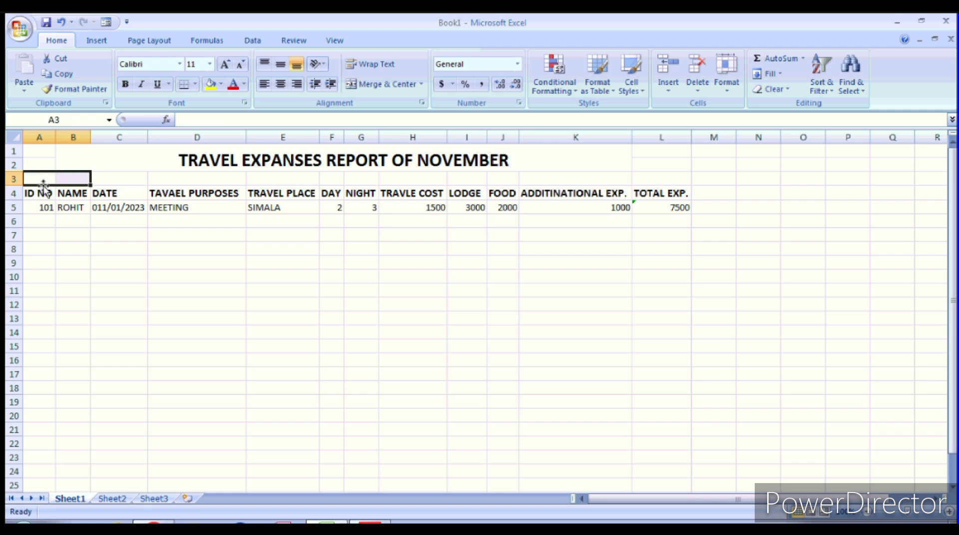
{"action": "left_click", "coordinate": [382, 84]}
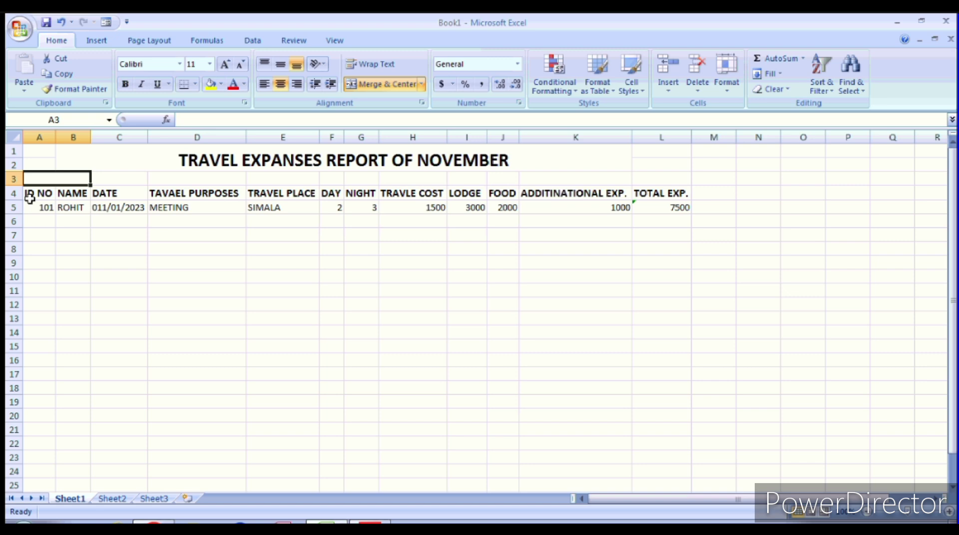
{"action": "type", "text": "EMP."}
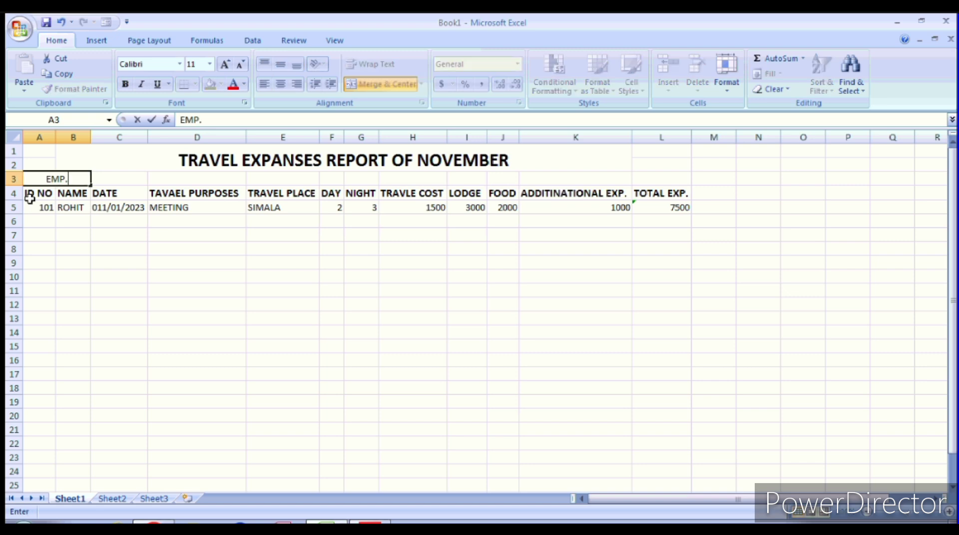
{"action": "type", "text": "DATA"}
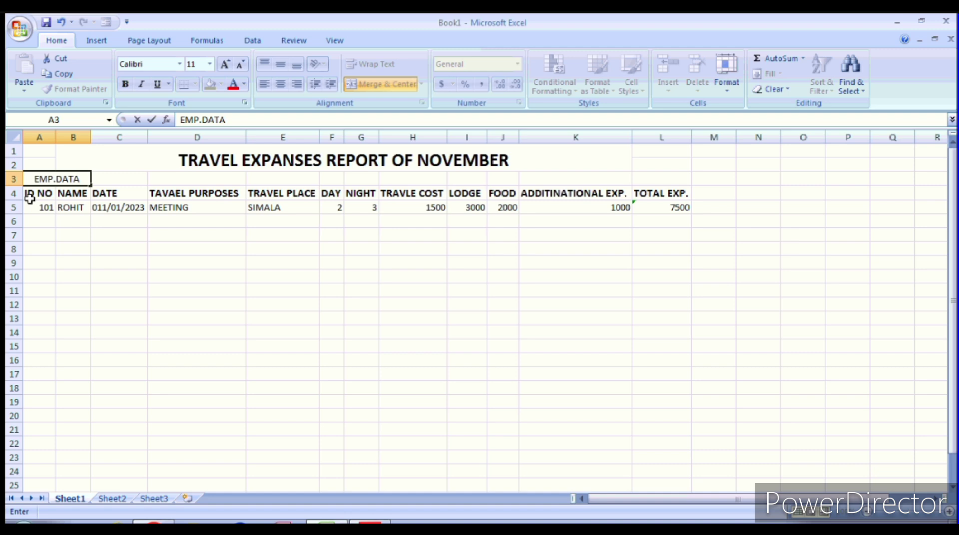
{"action": "key", "text": "Tab"}
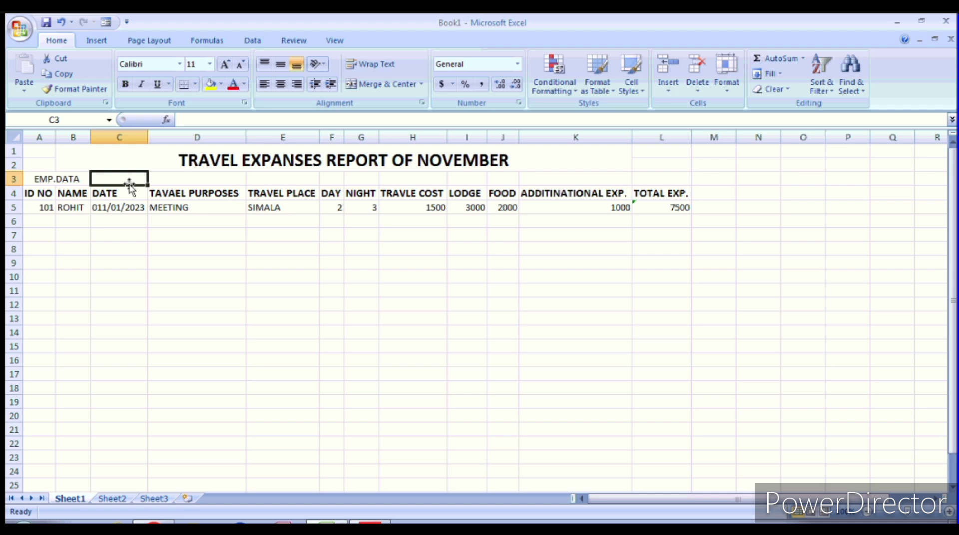
Merge and center C3:E3 and enter the heading TRAVEL
{"action": "left_click_drag", "start_coordinate": [130, 185], "coordinate": [167, 188]}
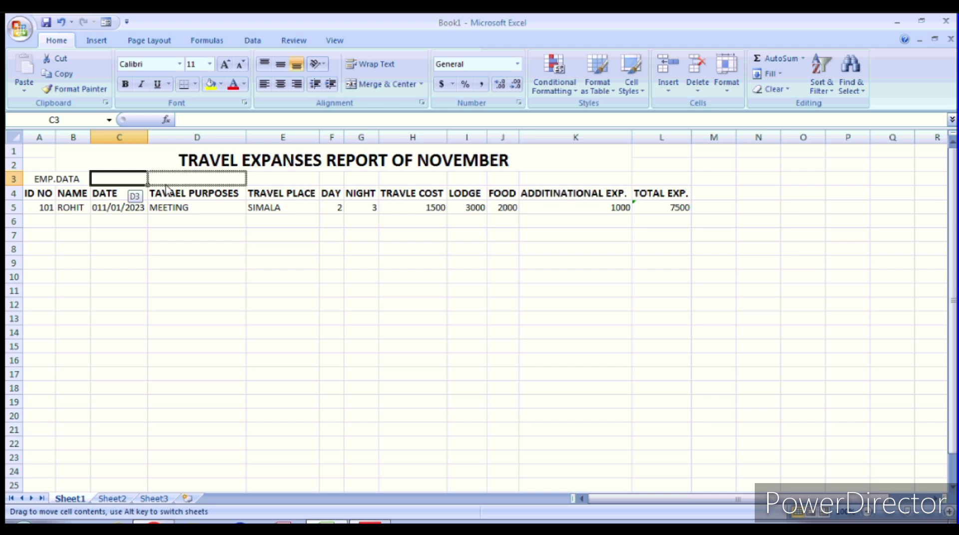
{"action": "left_click_drag", "start_coordinate": [196, 185], "coordinate": [197, 186]}
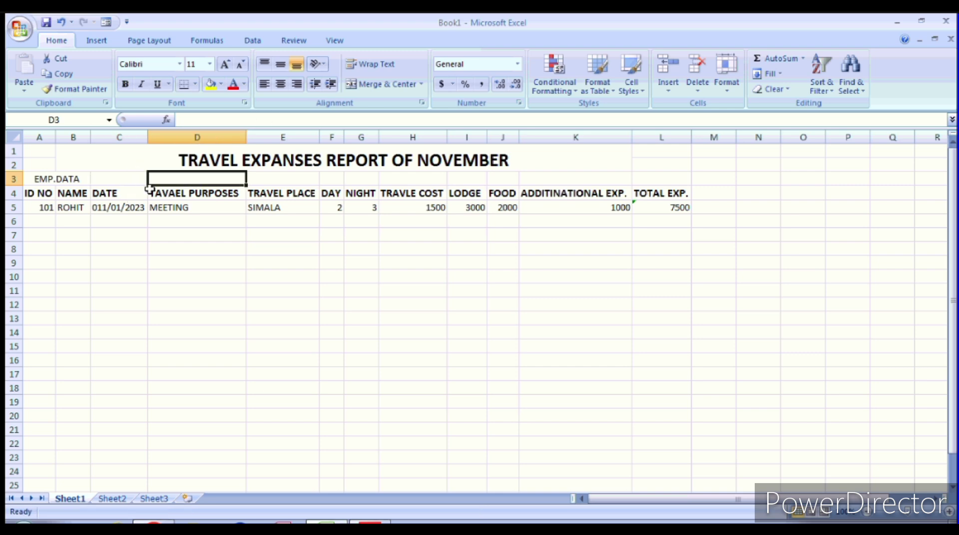
{"action": "left_click_drag", "start_coordinate": [131, 177], "coordinate": [261, 177]}
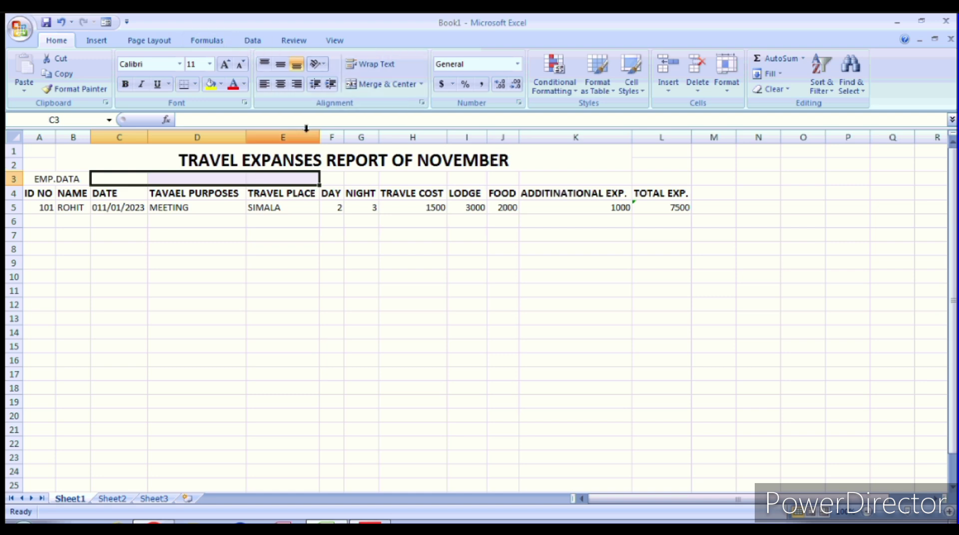
{"action": "left_click", "coordinate": [394, 85]}
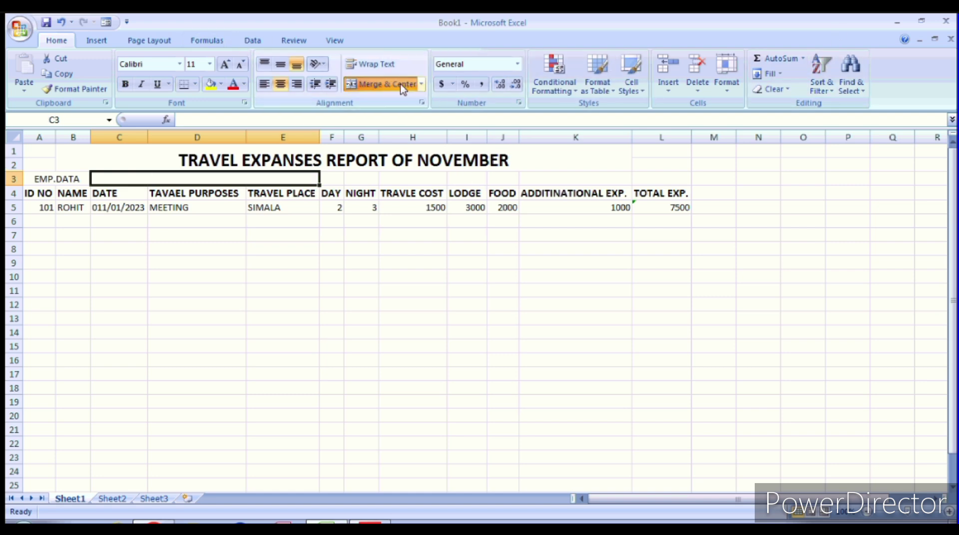
{"action": "type", "text": "TR"}
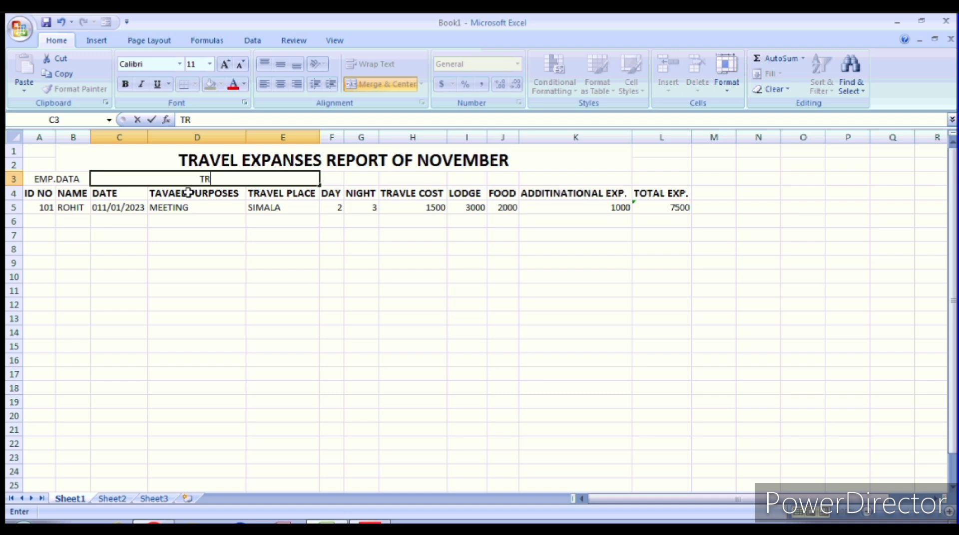
{"action": "type", "text": "AVEL"}
{"action": "key", "text": "Tab"}
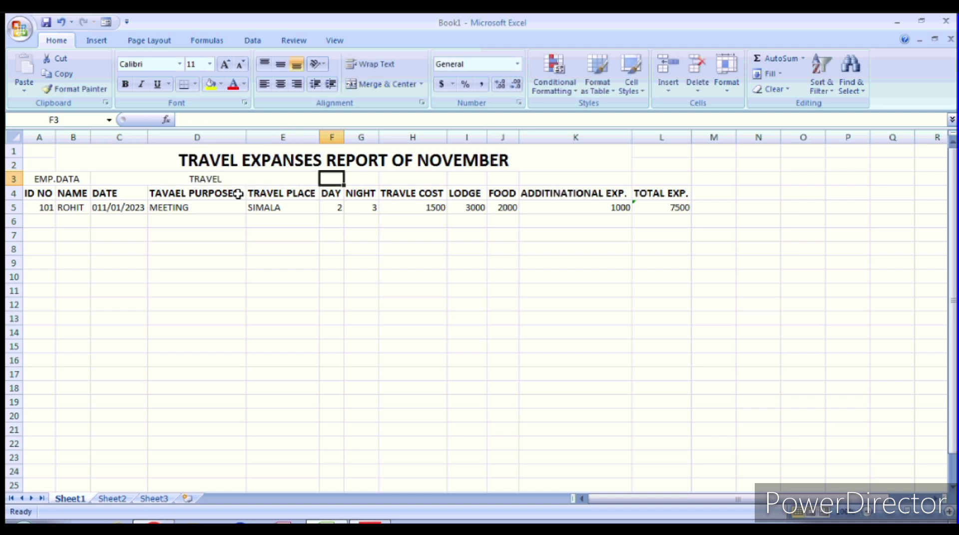
Merge and center F3:H3 and enter the heading STAY PERIOD
{"action": "left_click_drag", "start_coordinate": [334, 178], "coordinate": [403, 179]}
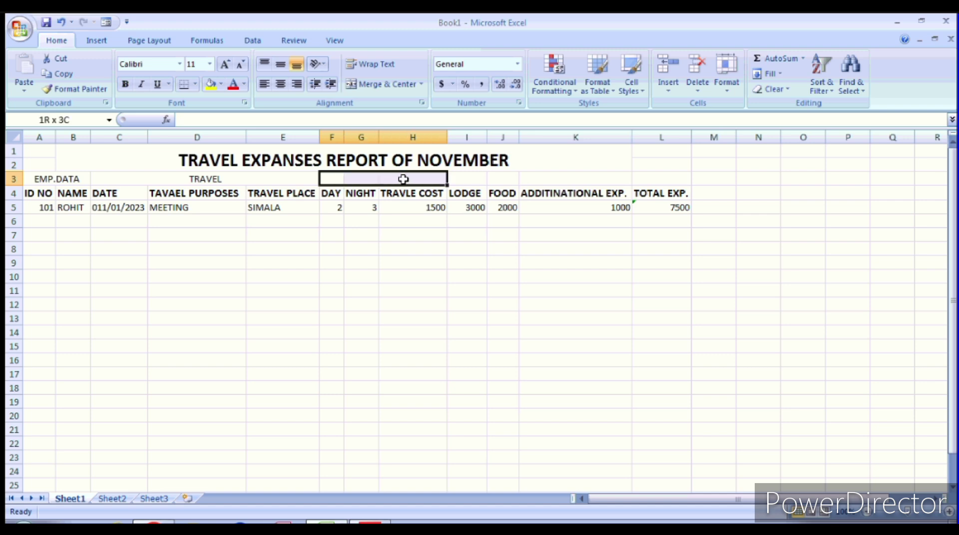
{"action": "left_click_drag", "start_coordinate": [403, 179], "coordinate": [356, 179]}
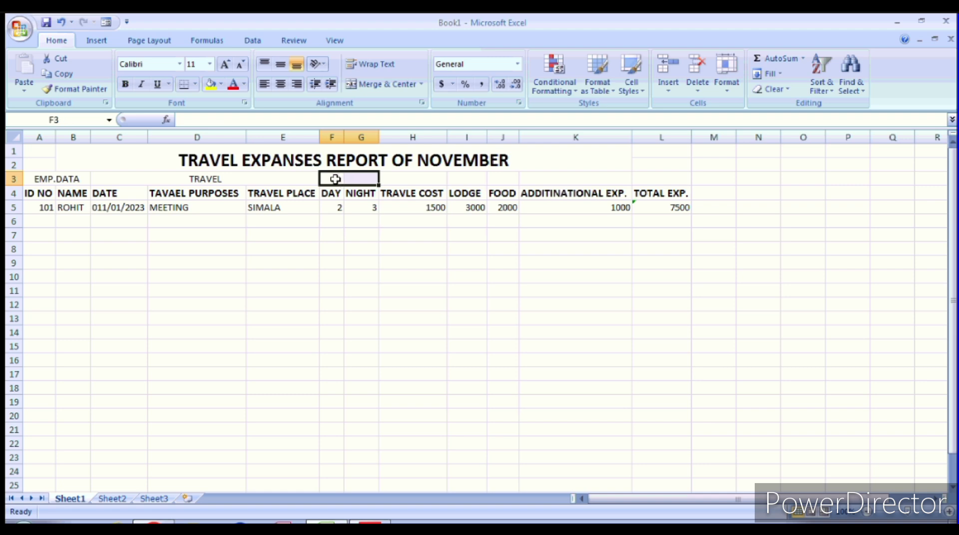
{"action": "left_click", "coordinate": [295, 181]}
{"action": "left_click_drag", "start_coordinate": [341, 177], "coordinate": [435, 179]}
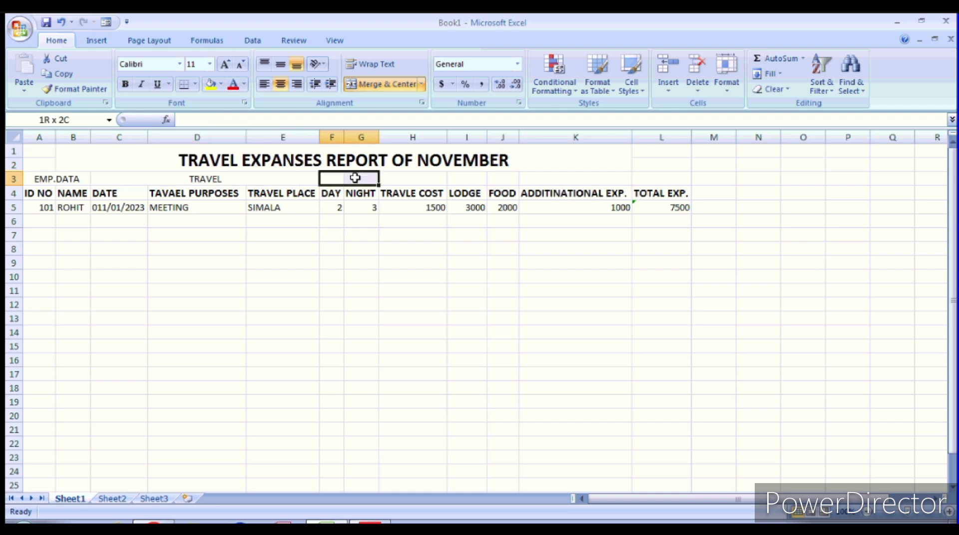
{"action": "left_click", "coordinate": [350, 86]}
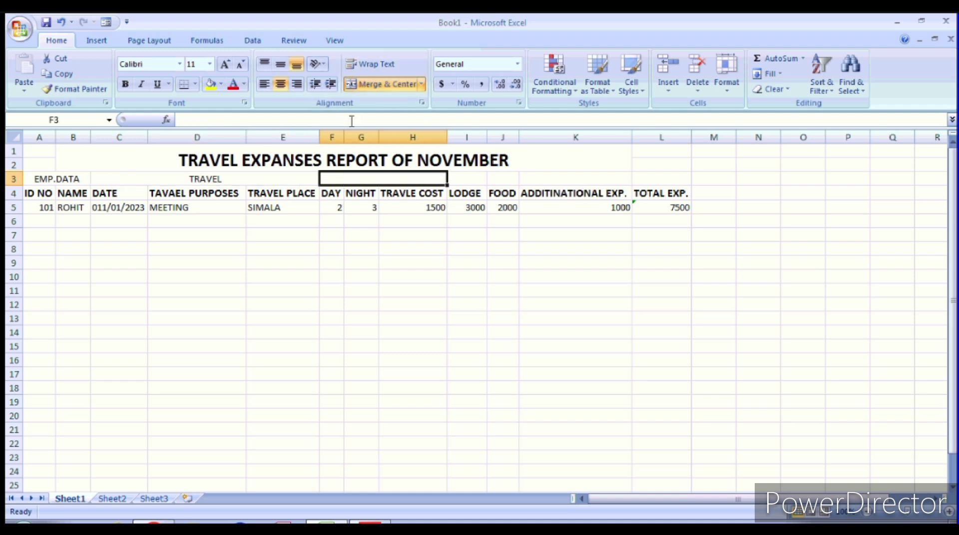
{"action": "type", "text": "S"}
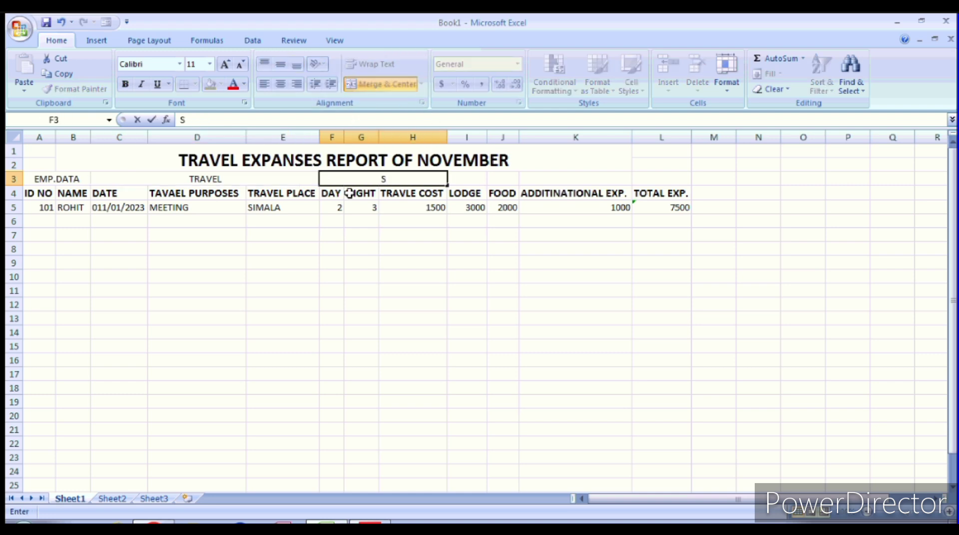
{"action": "type", "text": "TAY"}
{"action": "type", "text": " PE"}
{"action": "type", "text": "RIOD"}
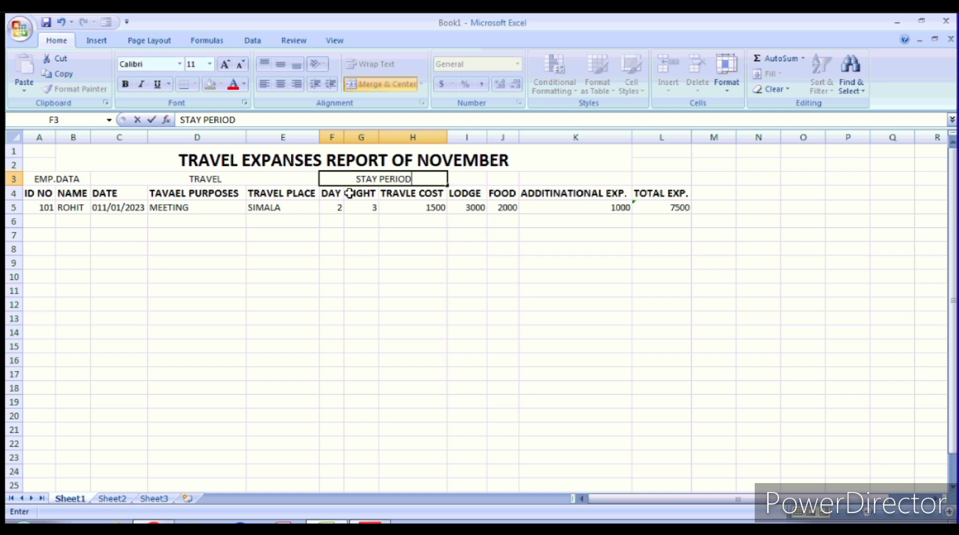
{"action": "key", "text": "Tab"}
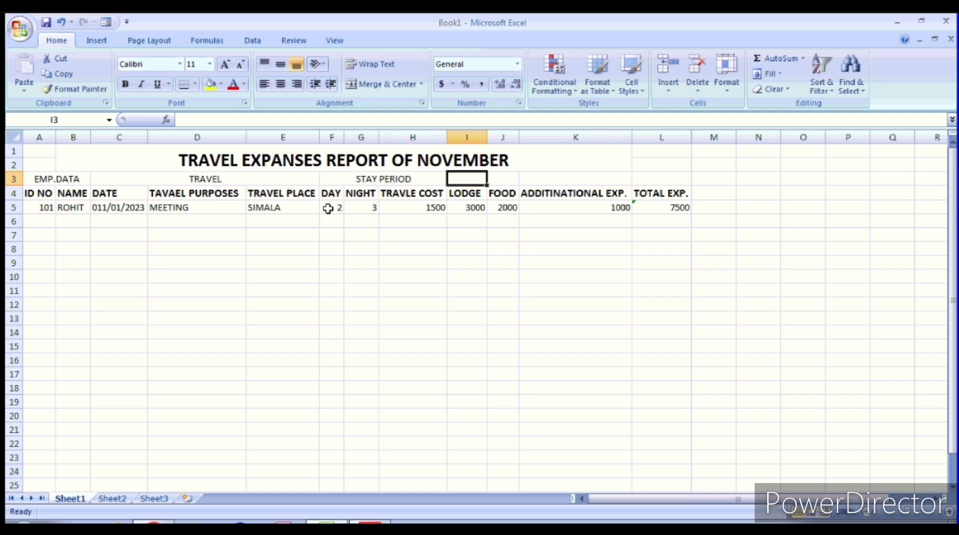
Enter the heading LIST OF EXPENSES in cell K3
{"action": "left_click_drag", "start_coordinate": [514, 177], "coordinate": [578, 179]}
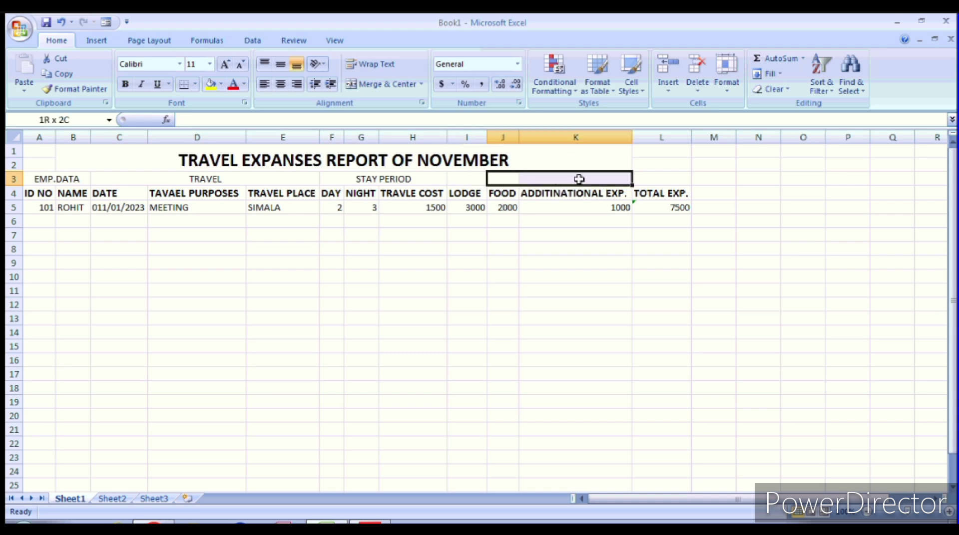
{"action": "left_click", "coordinate": [583, 252]}
{"action": "left_click", "coordinate": [563, 181]}
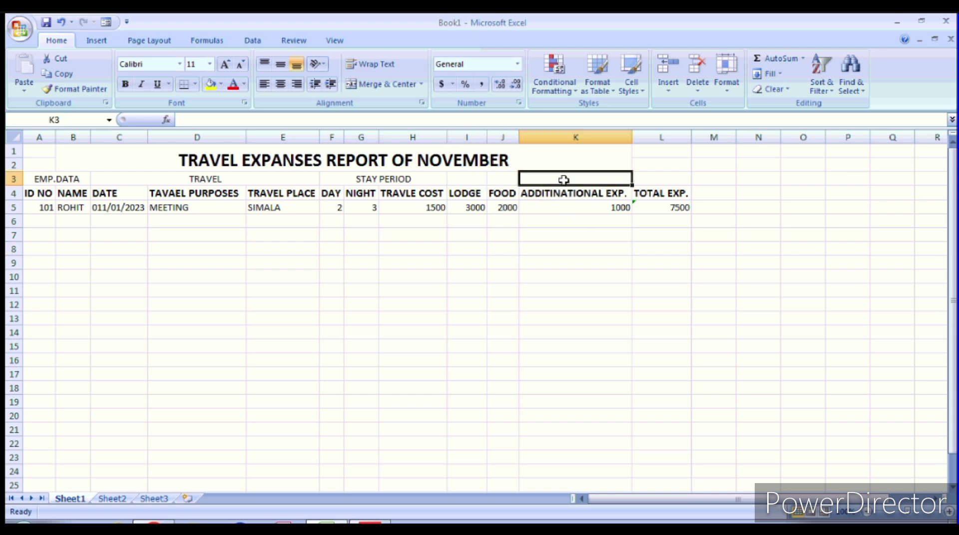
{"action": "type", "text": "LIST OF EXPENSES"}
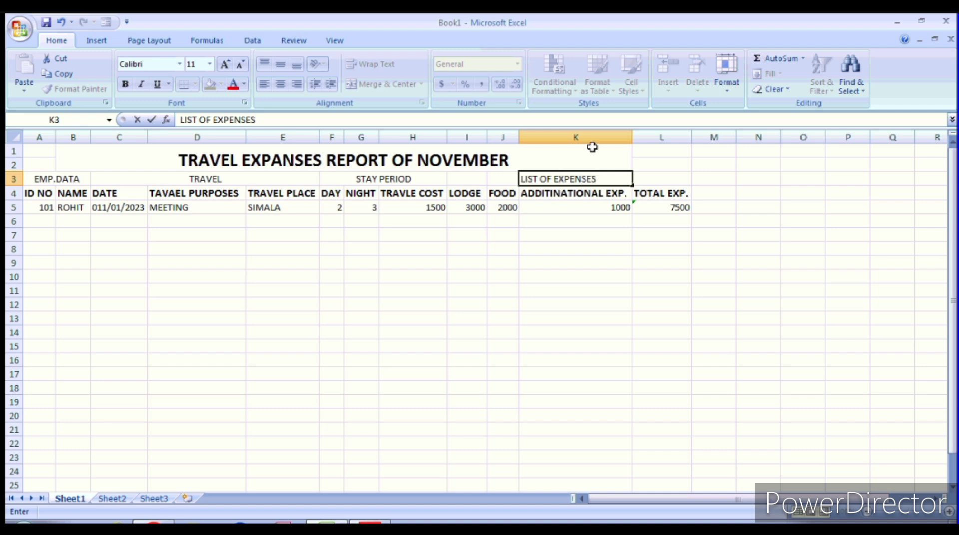
{"action": "left_click", "coordinate": [535, 301]}
{"action": "left_click", "coordinate": [133, 156]}
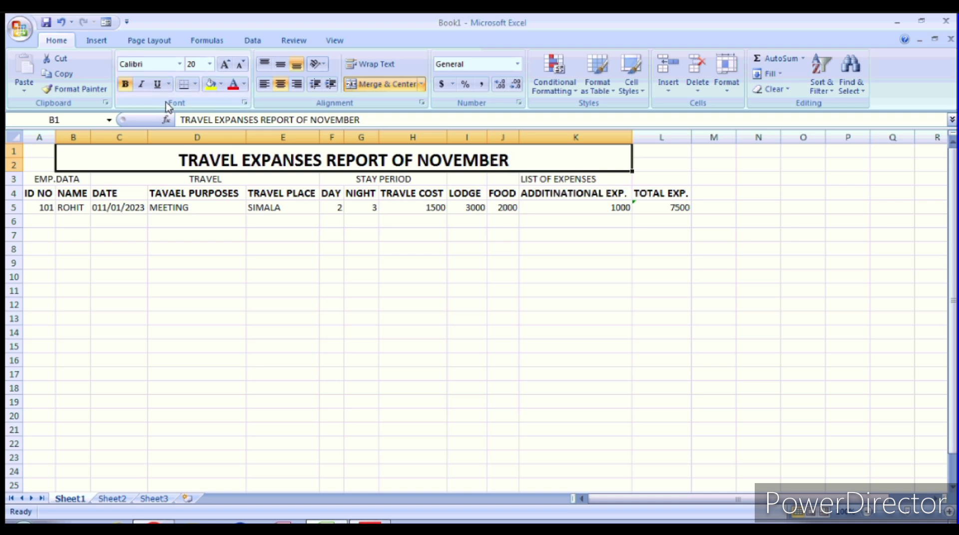
Try yellow and green fills on the report title and EMP.DATA cell
{"action": "left_click", "coordinate": [220, 84]}
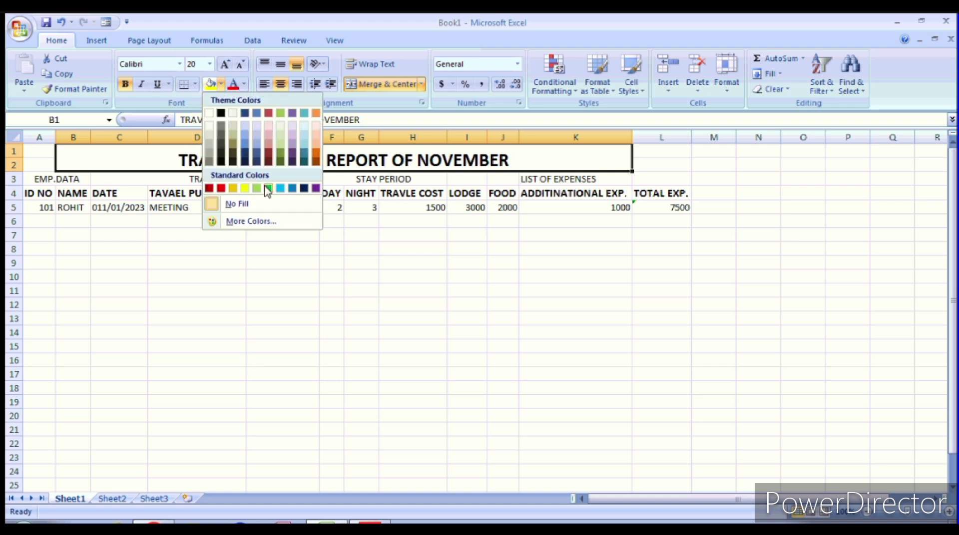
{"action": "left_click", "coordinate": [249, 186]}
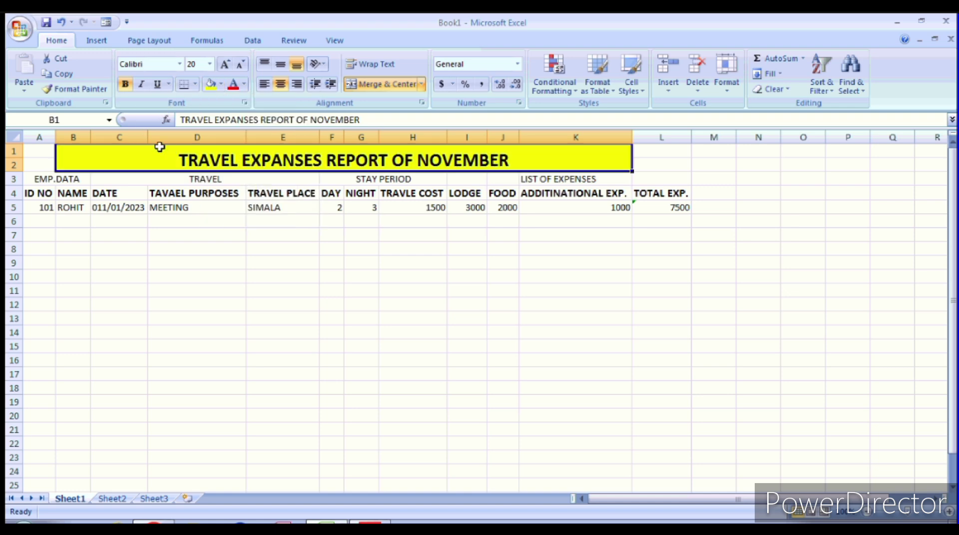
{"action": "left_click", "coordinate": [48, 180]}
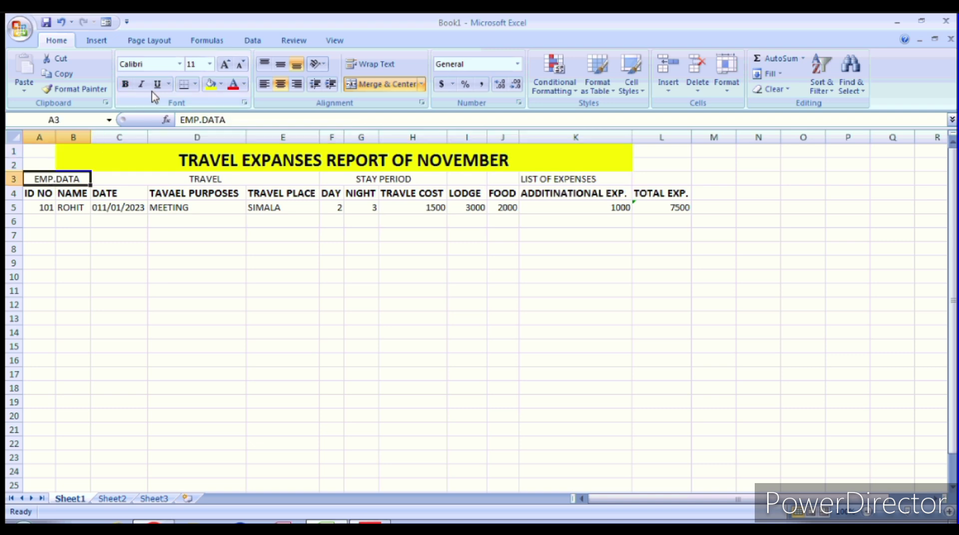
{"action": "left_click", "coordinate": [221, 85]}
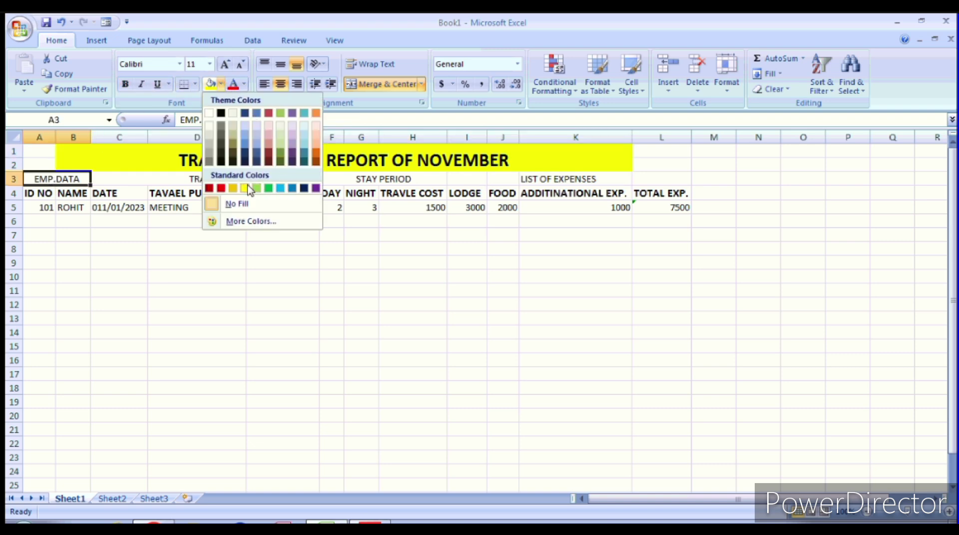
{"action": "left_click", "coordinate": [268, 188]}
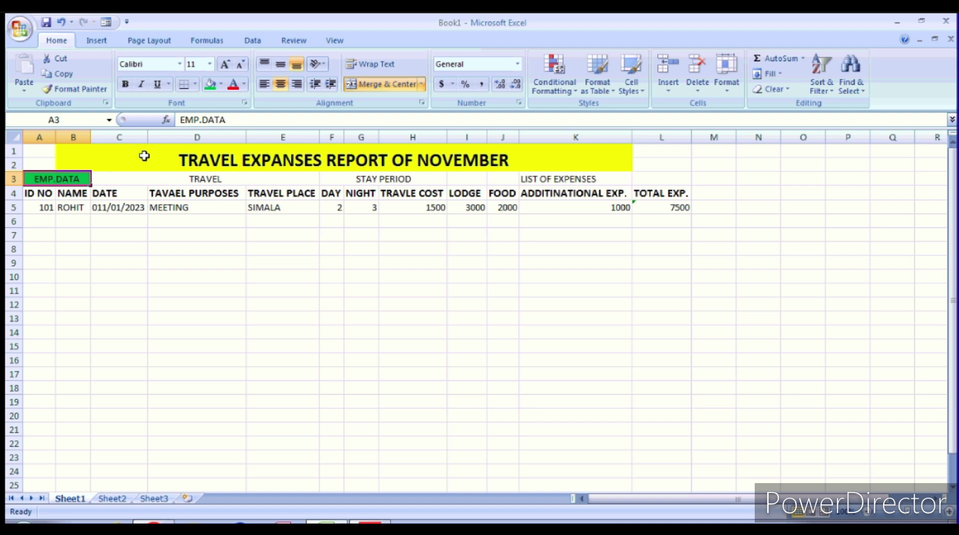
{"action": "left_click", "coordinate": [143, 155]}
{"action": "left_click", "coordinate": [210, 85]}
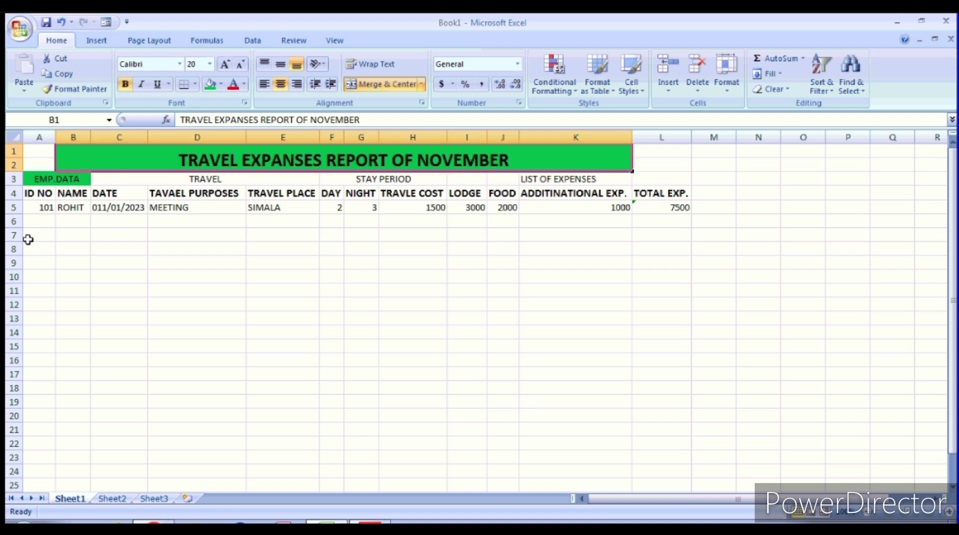
{"action": "left_click", "coordinate": [53, 183]}
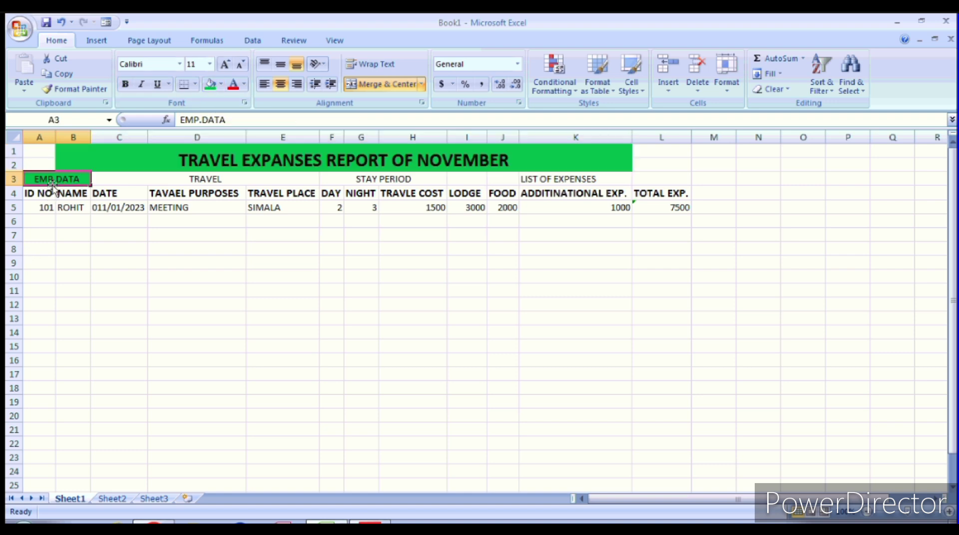
{"action": "left_click_drag", "start_coordinate": [52, 189], "coordinate": [147, 192]}
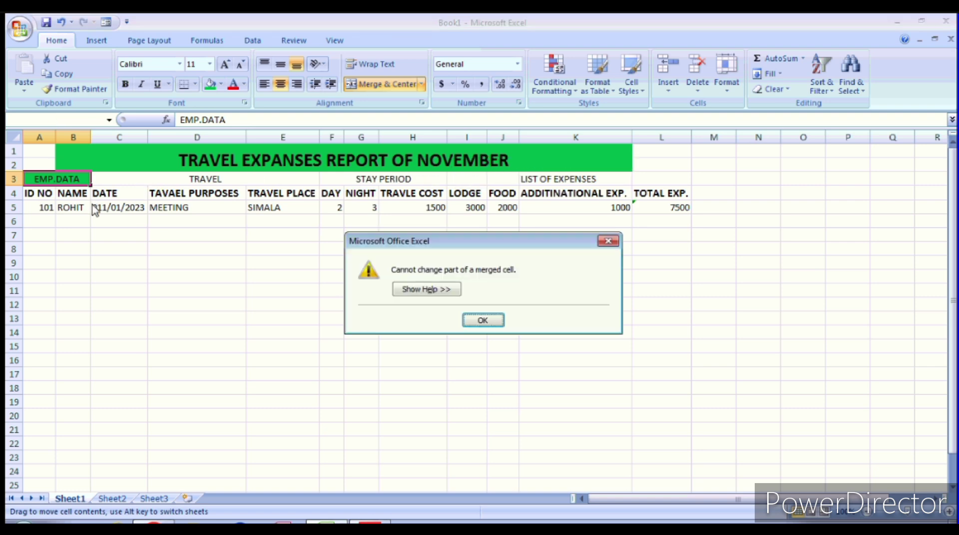
{"action": "left_click", "coordinate": [609, 242]}
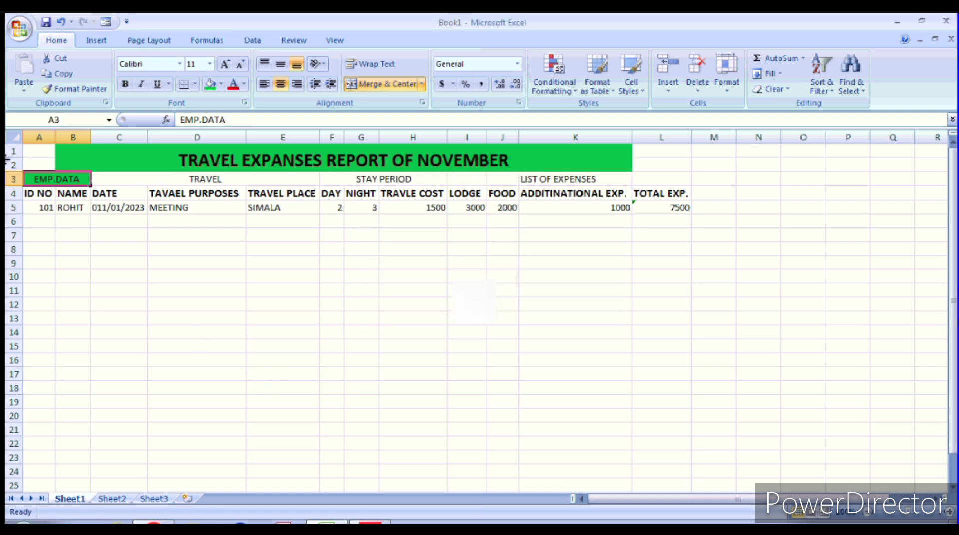
Fill the row-3 group headings A3:K3 with yellow
{"action": "left_click_drag", "start_coordinate": [75, 178], "coordinate": [639, 182]}
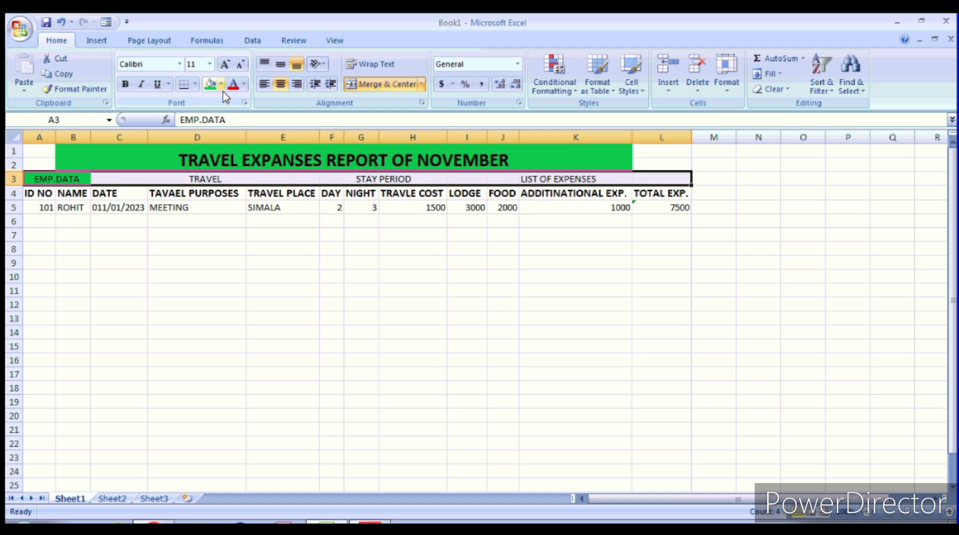
{"action": "left_click", "coordinate": [221, 85]}
{"action": "left_click", "coordinate": [251, 188]}
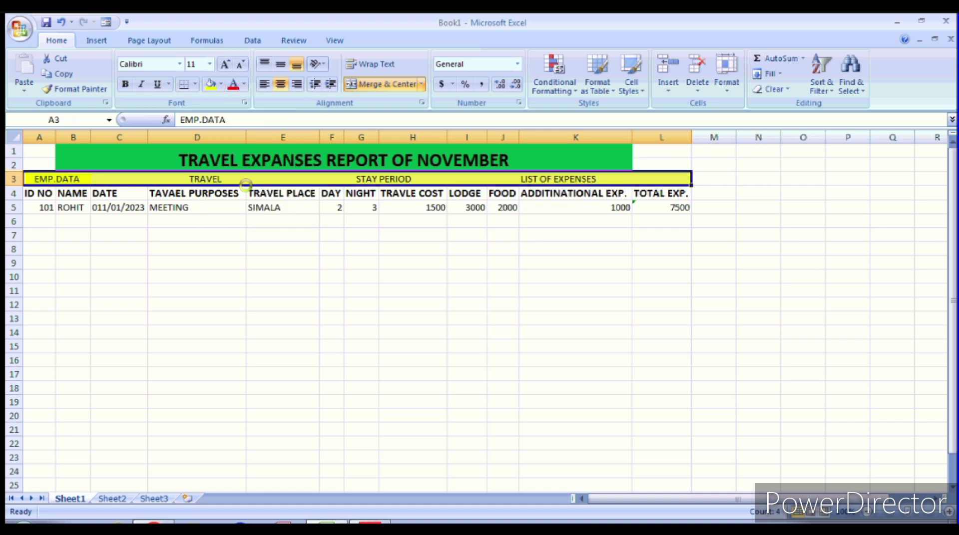
{"action": "left_click", "coordinate": [180, 281]}
Fill the row-4 column headings, ID NO through TOTAL EXP., with blue
{"action": "left_click_drag", "start_coordinate": [43, 192], "coordinate": [676, 192]}
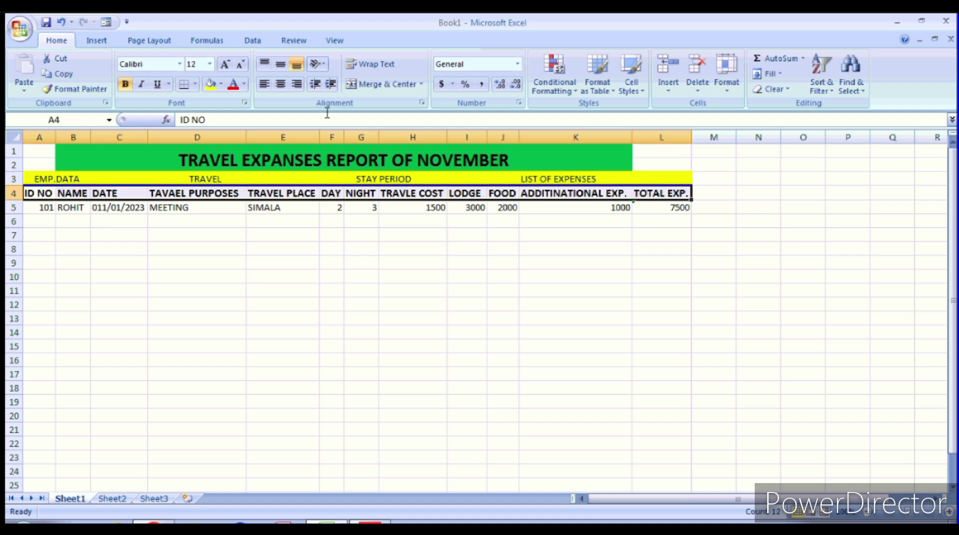
{"action": "left_click", "coordinate": [221, 84]}
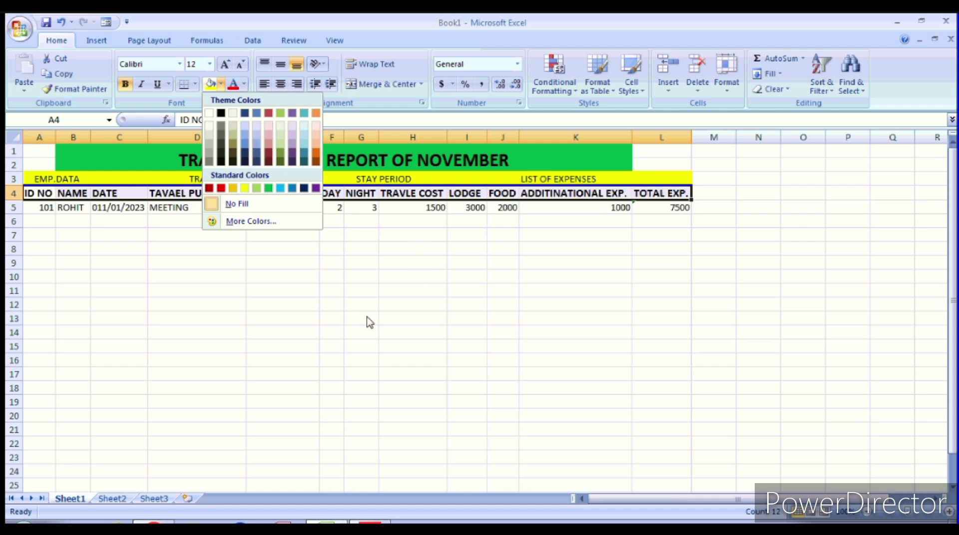
{"action": "left_click", "coordinate": [839, 99]}
{"action": "left_click", "coordinate": [822, 83]}
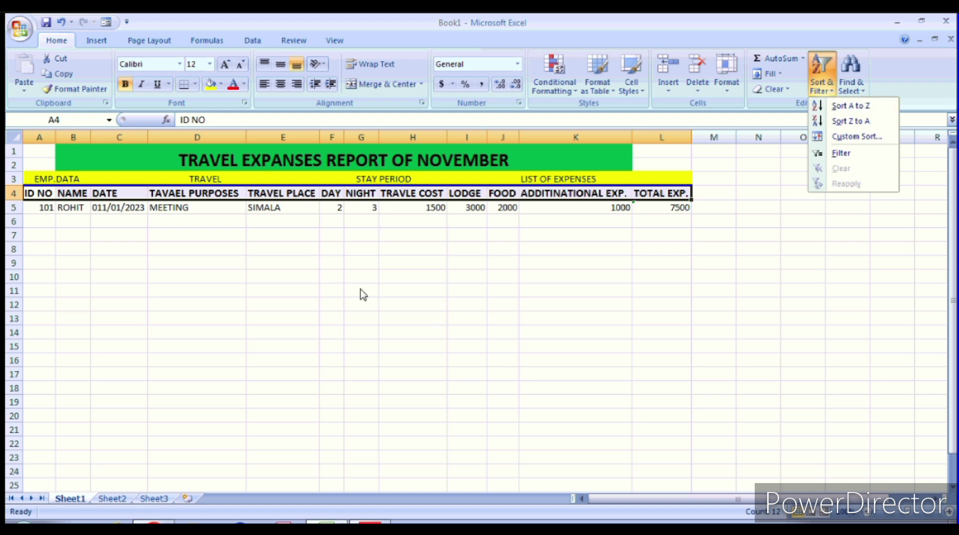
{"action": "left_click", "coordinate": [221, 84]}
{"action": "left_click", "coordinate": [221, 84]}
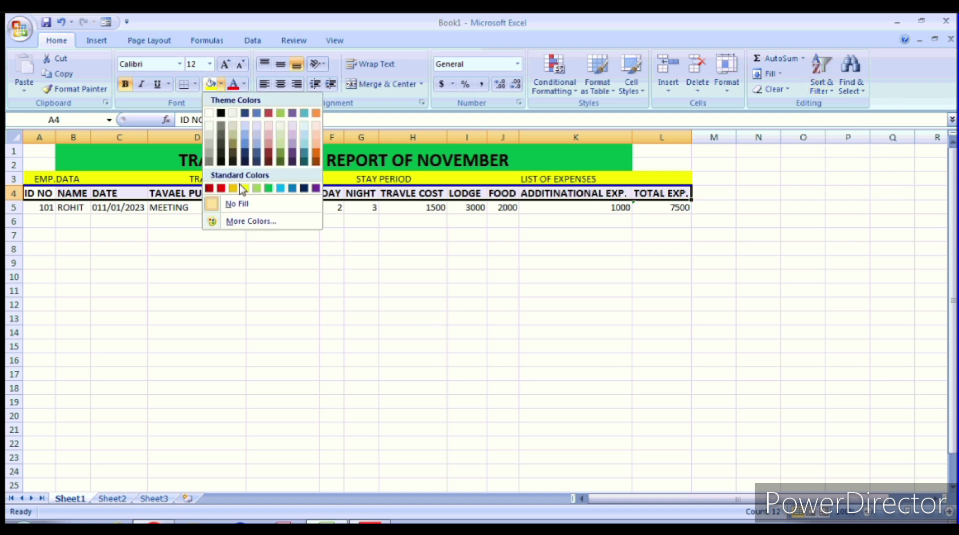
{"action": "left_click", "coordinate": [292, 188]}
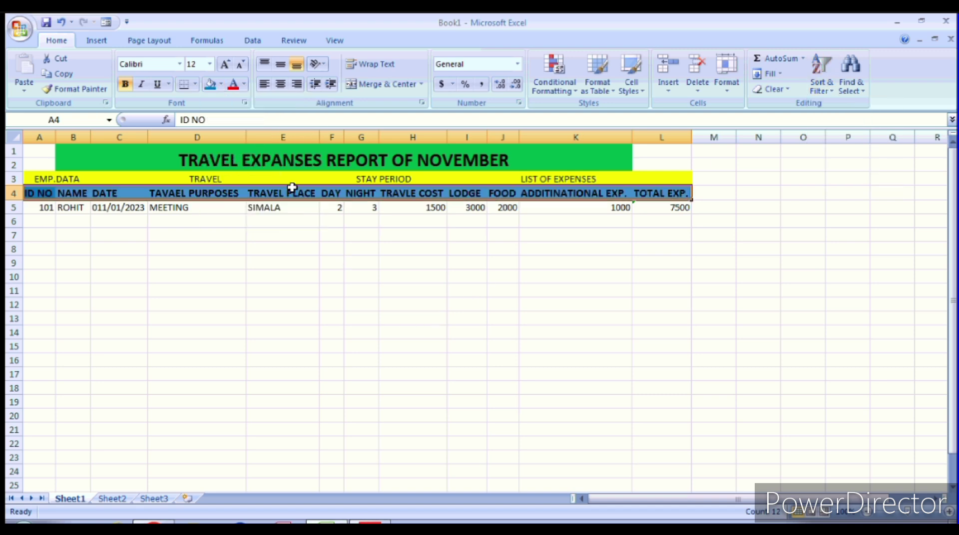
Make the column-heading text white
{"action": "left_click", "coordinate": [244, 85]}
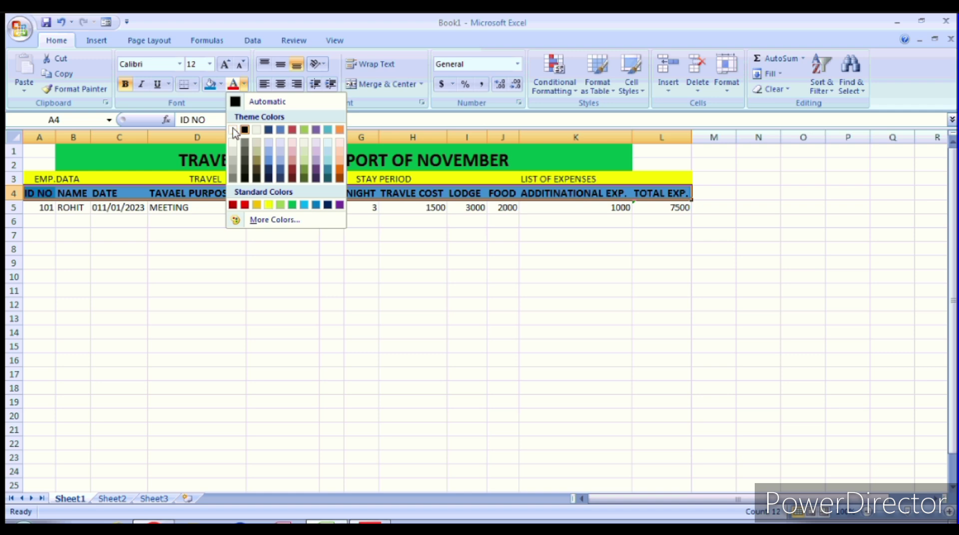
{"action": "left_click", "coordinate": [233, 204]}
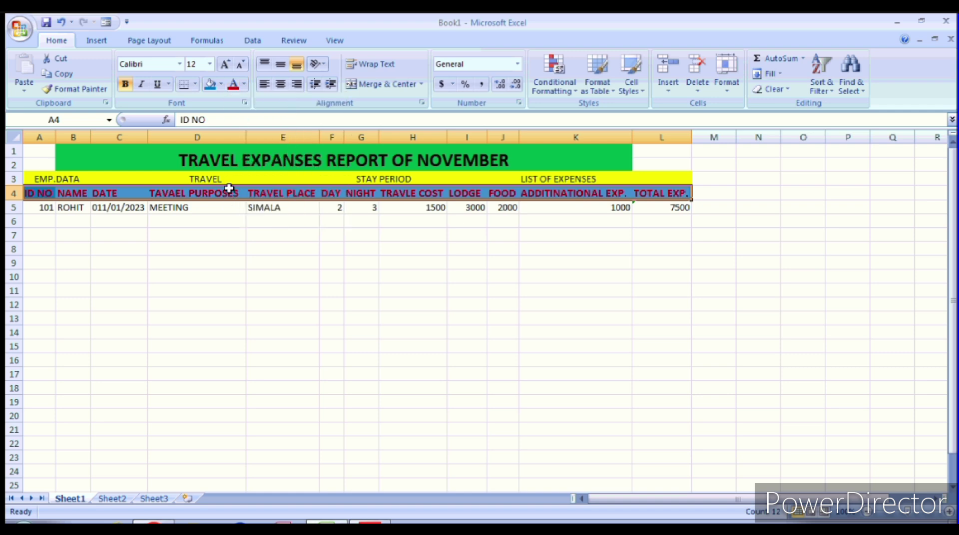
{"action": "left_click", "coordinate": [243, 84]}
{"action": "left_click", "coordinate": [241, 127]}
{"action": "left_click", "coordinate": [234, 288]}
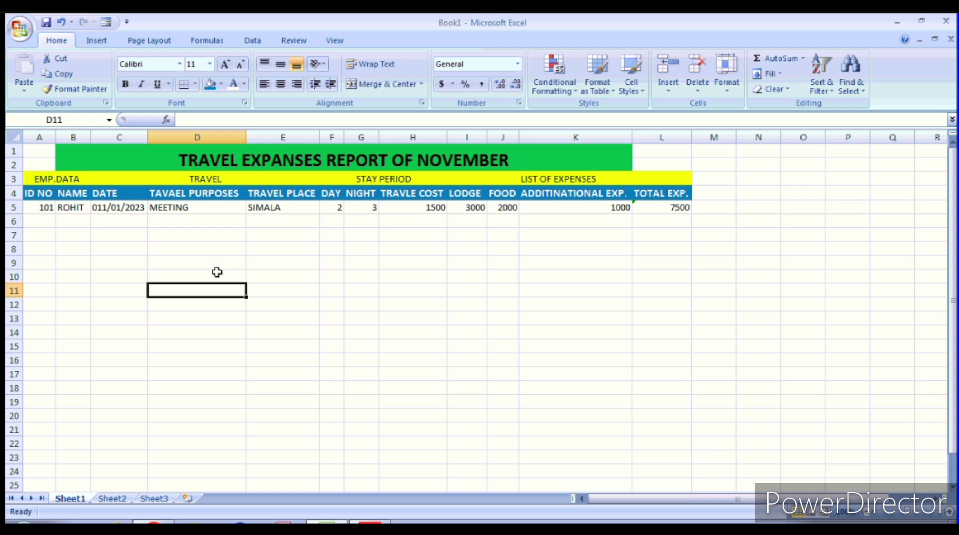
Apply All Borders to the report area A3:L25
{"action": "left_click", "coordinate": [34, 180]}
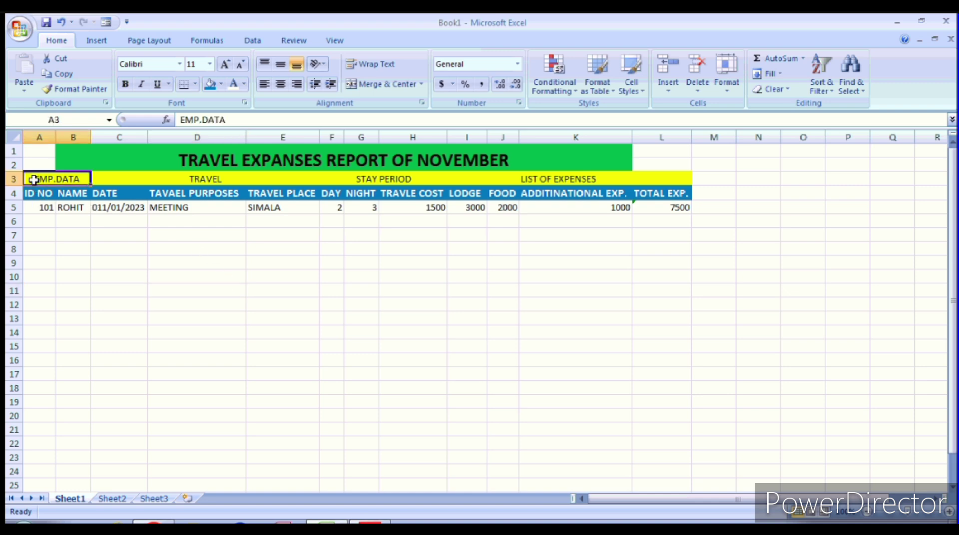
{"action": "left_click_drag", "start_coordinate": [33, 179], "coordinate": [672, 491]}
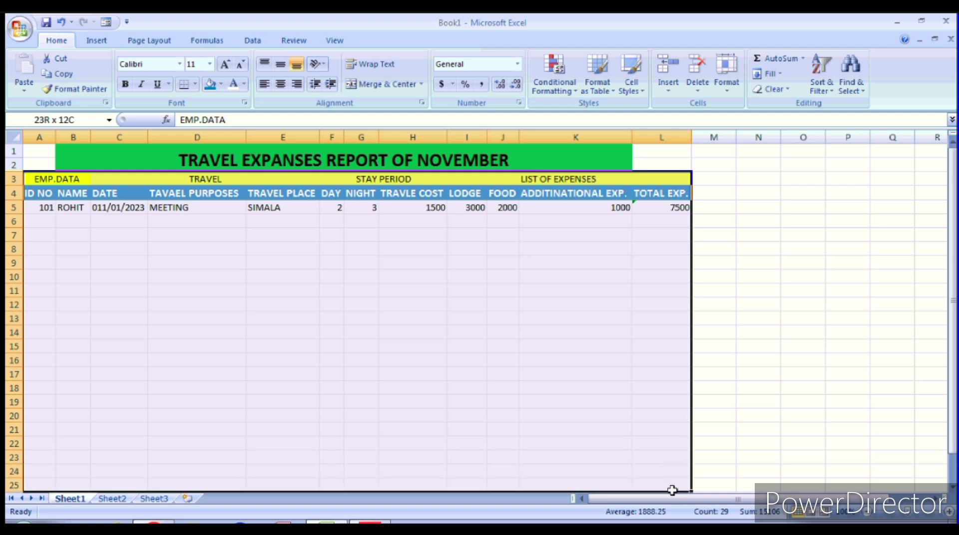
{"action": "left_click", "coordinate": [194, 84]}
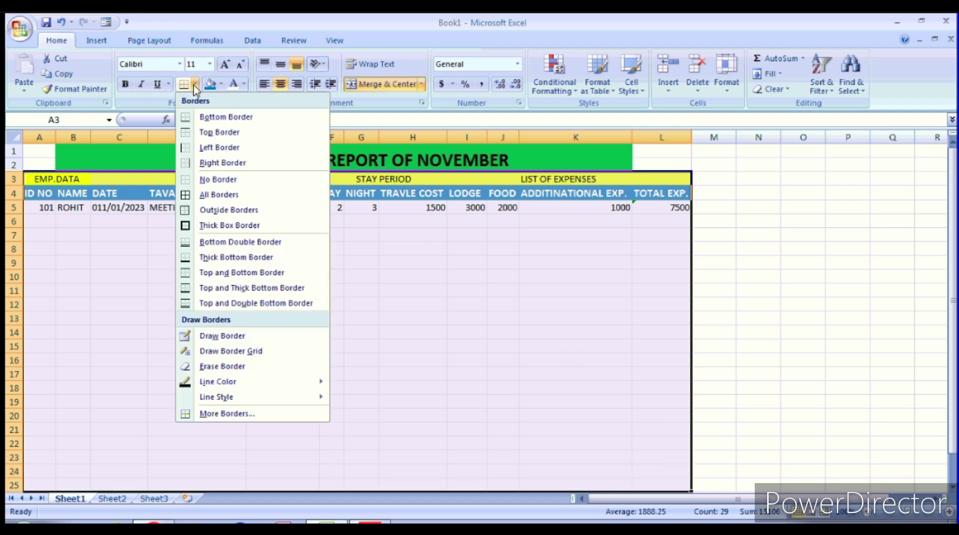
{"action": "left_click", "coordinate": [229, 197]}
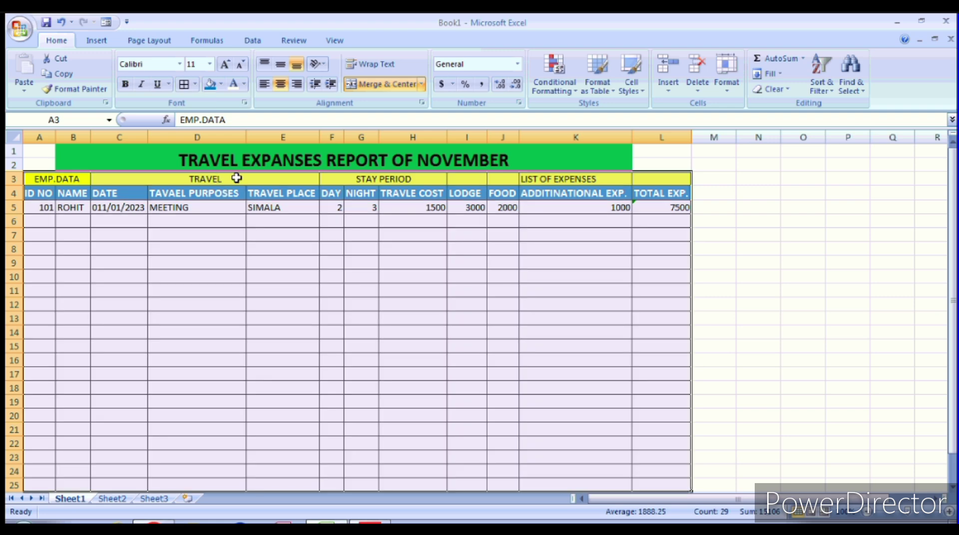
{"action": "left_click", "coordinate": [789, 240]}
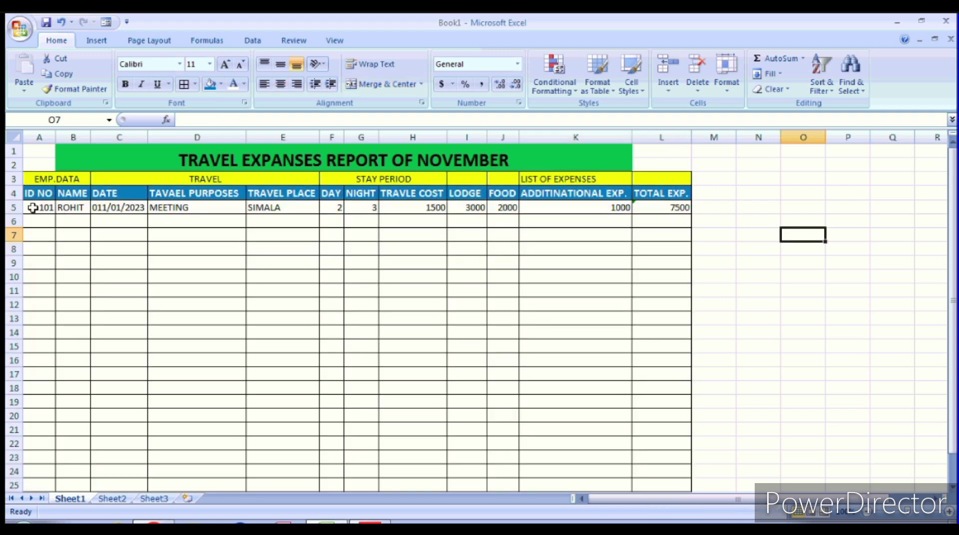
Select the whole table A4:L25 including the column headings
{"action": "left_click_drag", "start_coordinate": [32, 209], "coordinate": [229, 224]}
{"action": "left_click", "coordinate": [39, 193]}
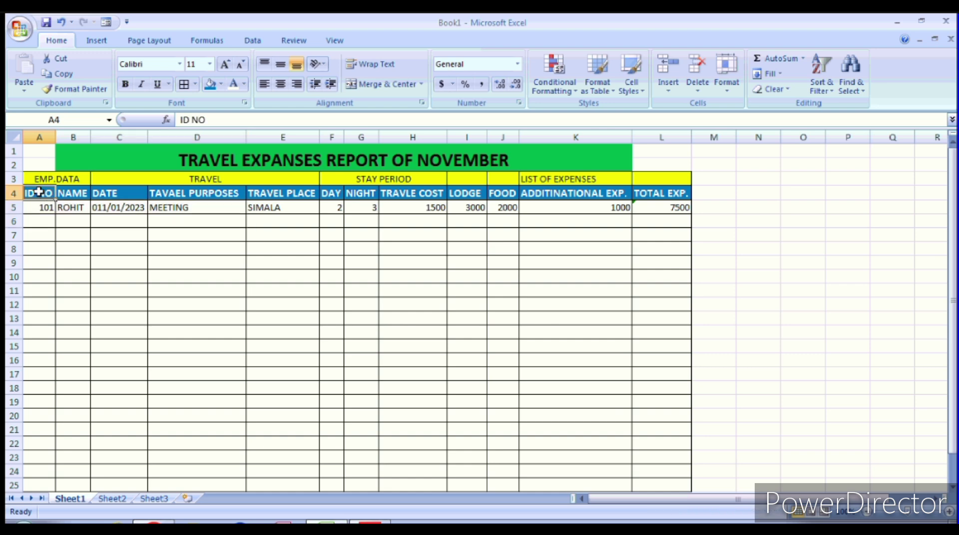
{"action": "mouse_move", "coordinate": [39, 192]}
{"action": "left_mouse_down"}
{"action": "mouse_move", "coordinate": [658, 428]}
{"action": "mouse_move", "coordinate": [644, 458]}
{"action": "left_mouse_up"}
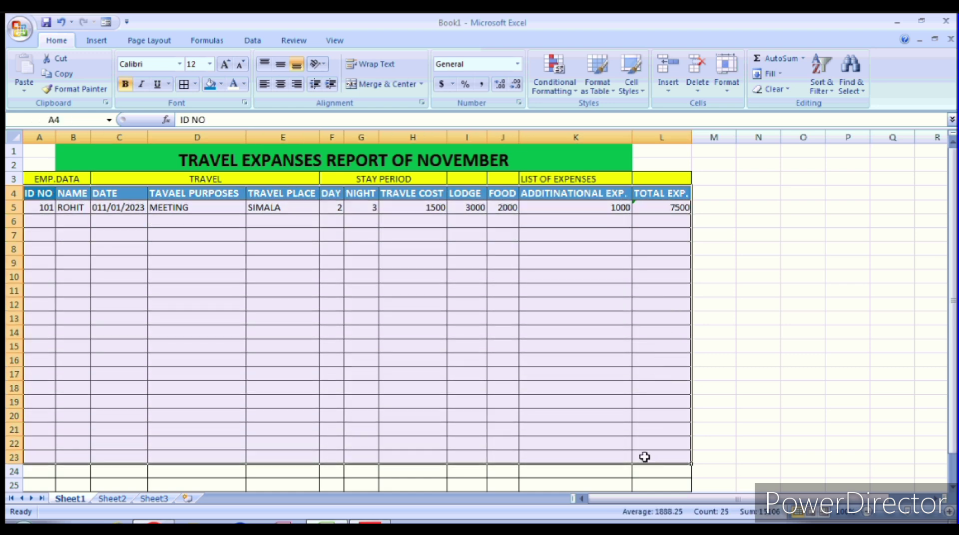
{"action": "left_click", "coordinate": [503, 333]}
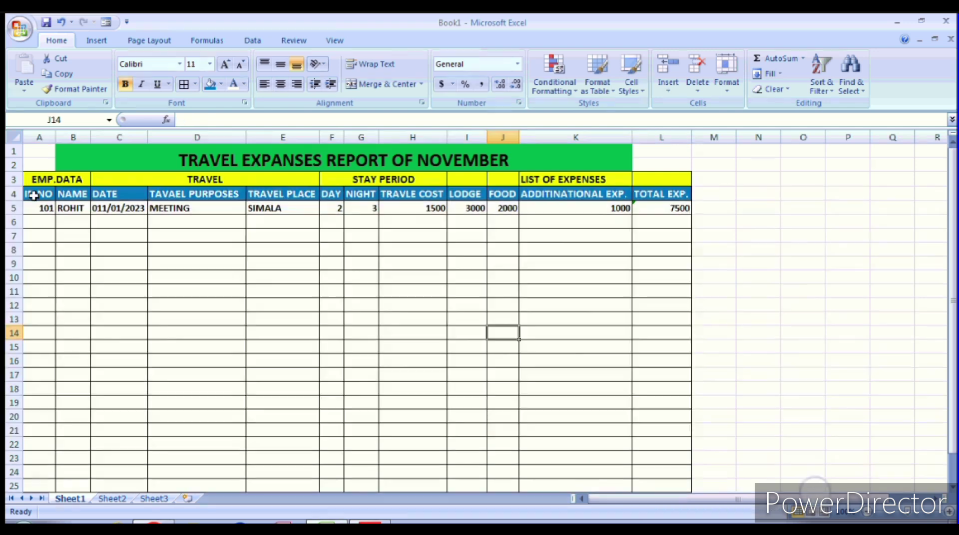
{"action": "mouse_move", "coordinate": [33, 195]}
{"action": "left_mouse_down"}
{"action": "mouse_move", "coordinate": [744, 187]}
{"action": "mouse_move", "coordinate": [679, 412]}
{"action": "left_mouse_up"}
{"action": "scroll", "coordinate": [604, 449], "scroll_direction": "up", "scroll_amount": 2}
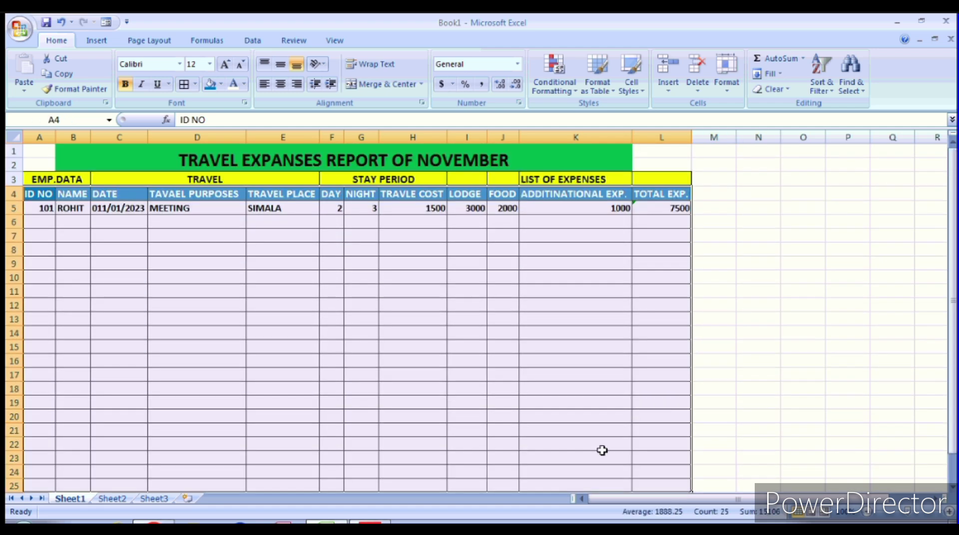
Format A4:L25 as a table in a light blue Medium style, treating the first row as headers
{"action": "left_click", "coordinate": [605, 91]}
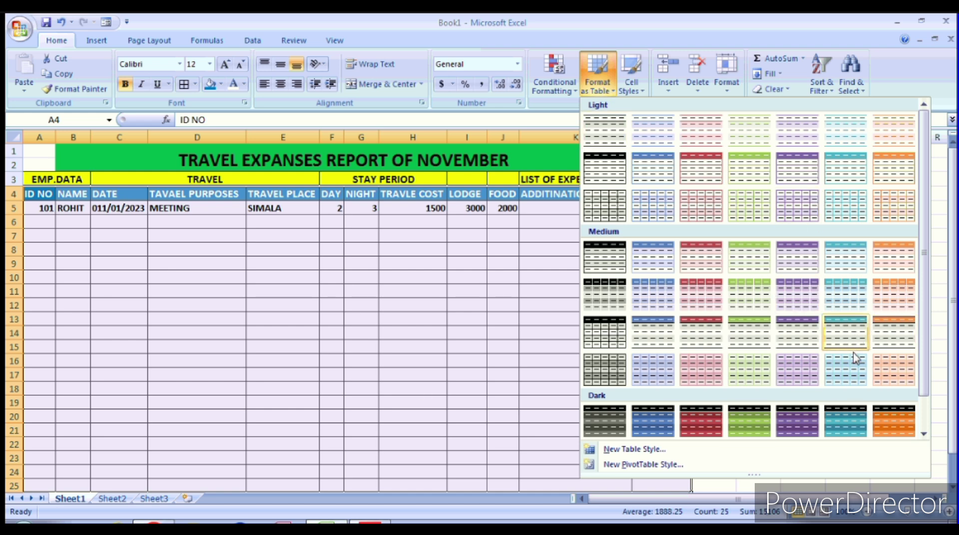
{"action": "left_click", "coordinate": [843, 290]}
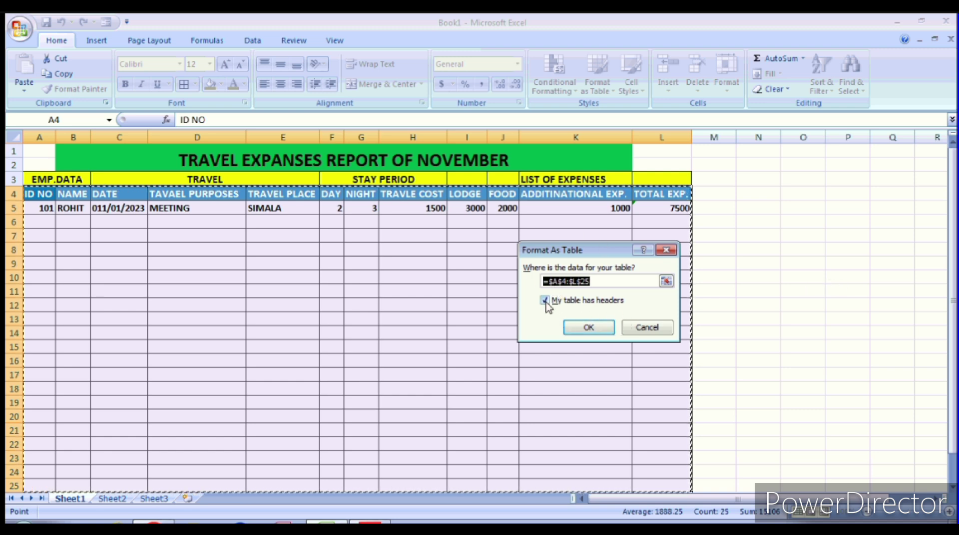
{"action": "left_click", "coordinate": [546, 302]}
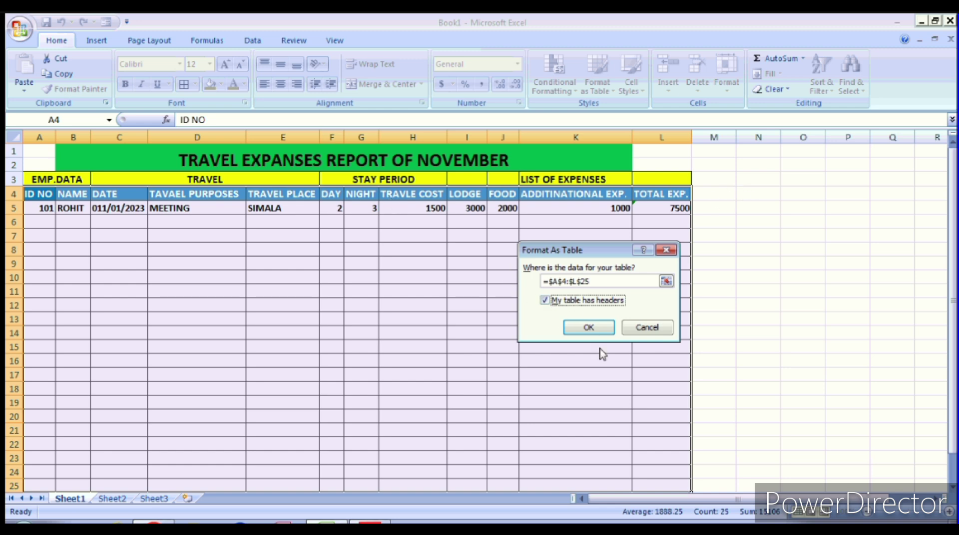
{"action": "left_click", "coordinate": [591, 327]}
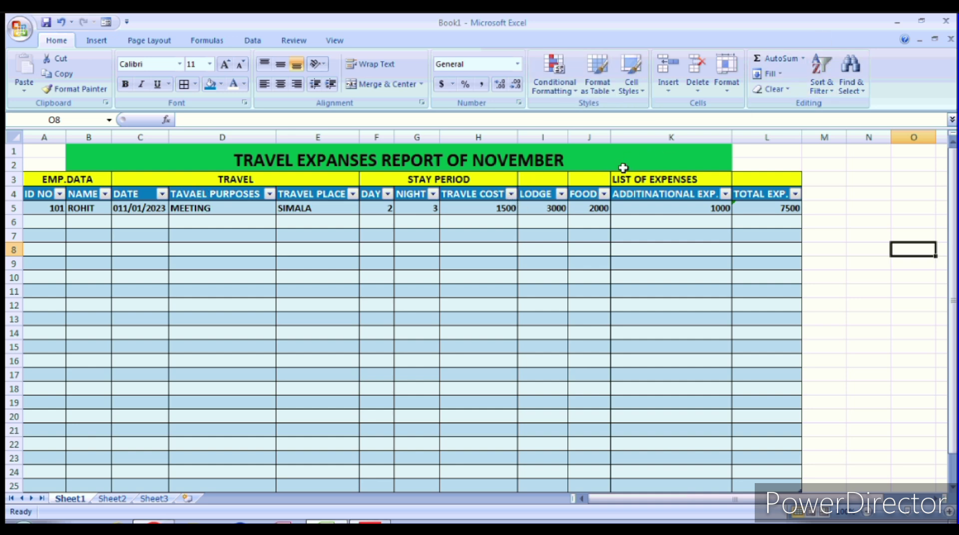
Attempt to turn on filtering and dismiss the resulting error message
{"action": "left_click", "coordinate": [829, 80]}
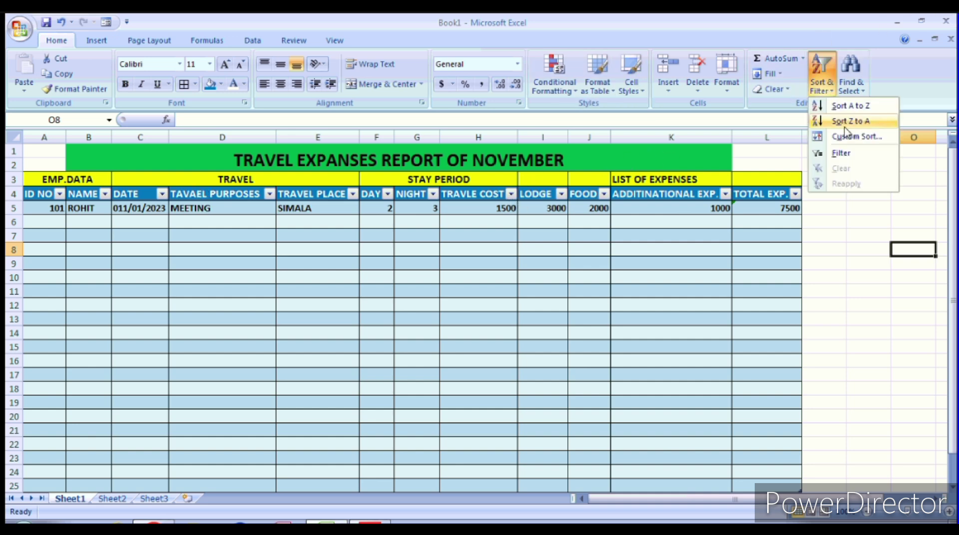
{"action": "left_click", "coordinate": [848, 154]}
{"action": "left_click", "coordinate": [497, 306]}
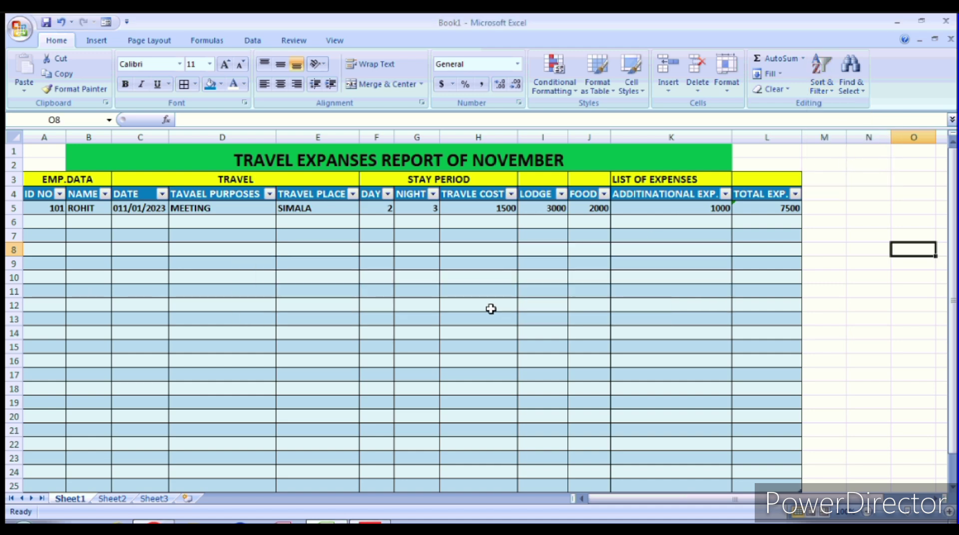
Undo the accidental Column1 table created at O8, then select the expense table's header row
{"action": "left_click", "coordinate": [598, 79]}
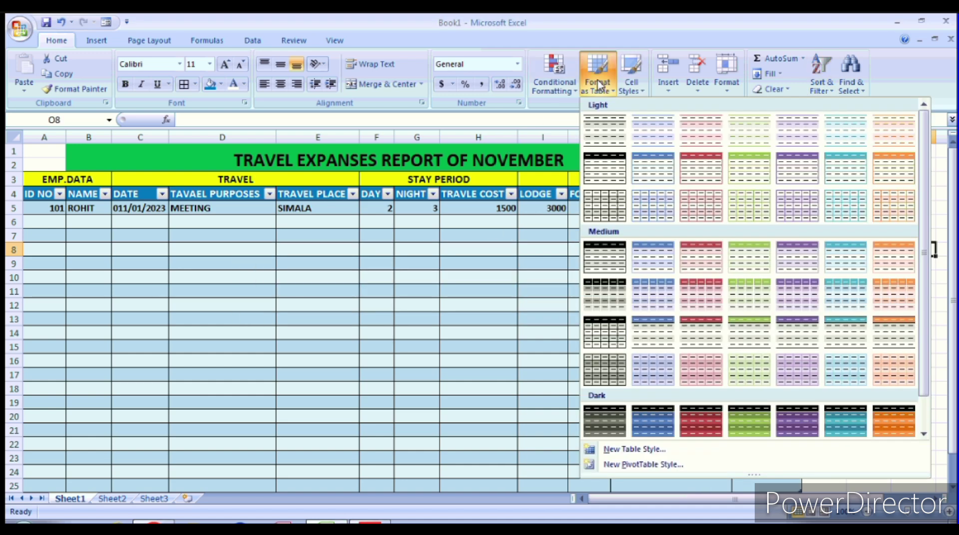
{"action": "left_click", "coordinate": [605, 132]}
{"action": "left_click", "coordinate": [587, 327]}
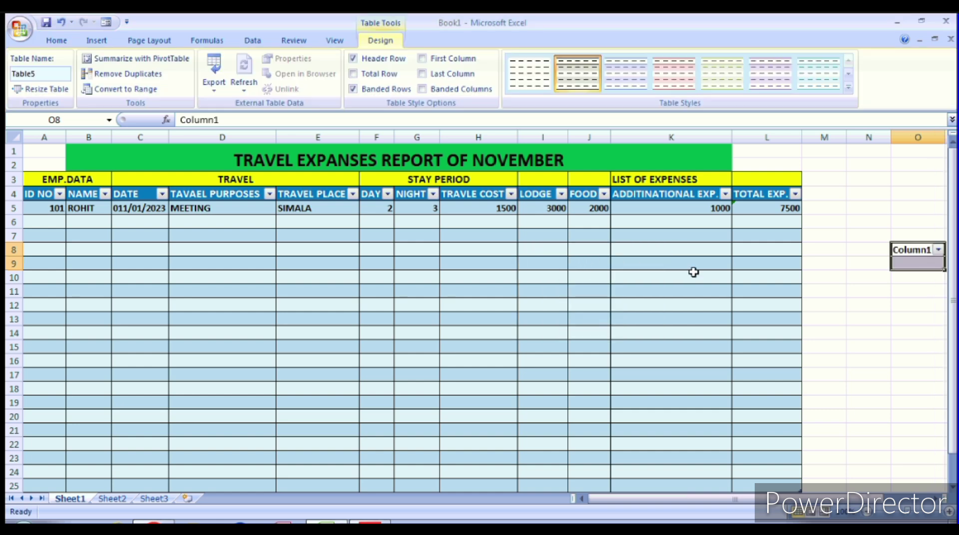
{"action": "key", "text": "ctrl+z"}
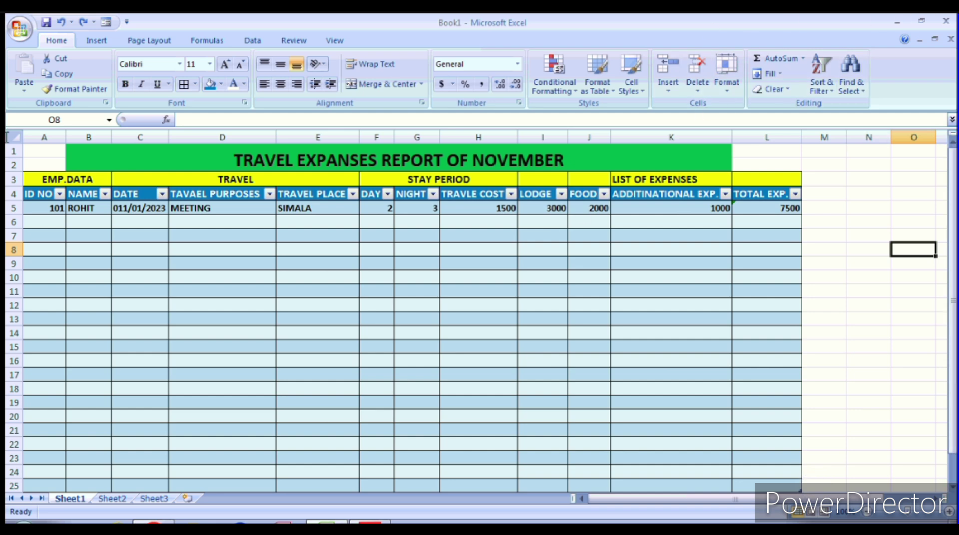
{"action": "left_click_drag", "start_coordinate": [38, 193], "coordinate": [794, 195]}
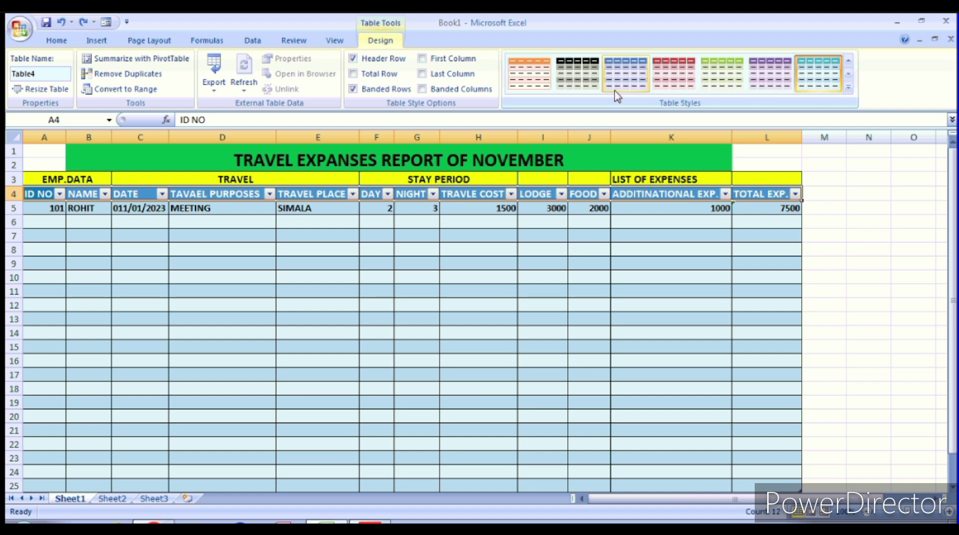
Keep the light blue table style, toggling Banded Rows and Header Row off and back on
{"action": "left_click", "coordinate": [815, 77]}
{"action": "left_click", "coordinate": [848, 88]}
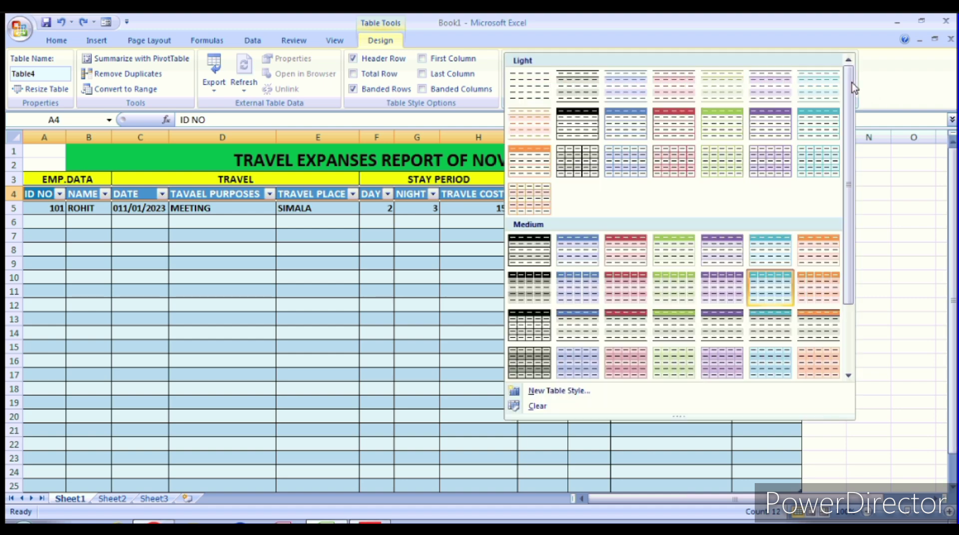
{"action": "left_click", "coordinate": [782, 239]}
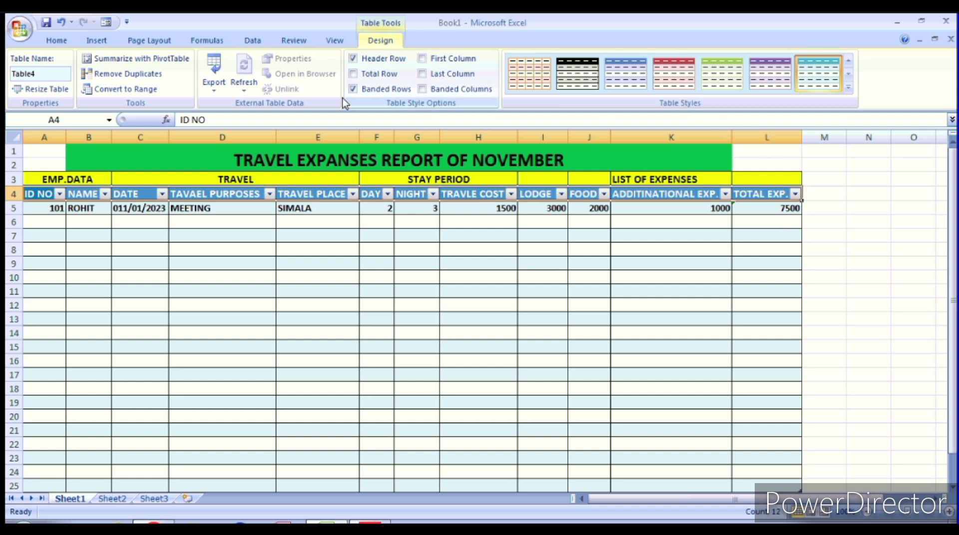
{"action": "left_click", "coordinate": [353, 89]}
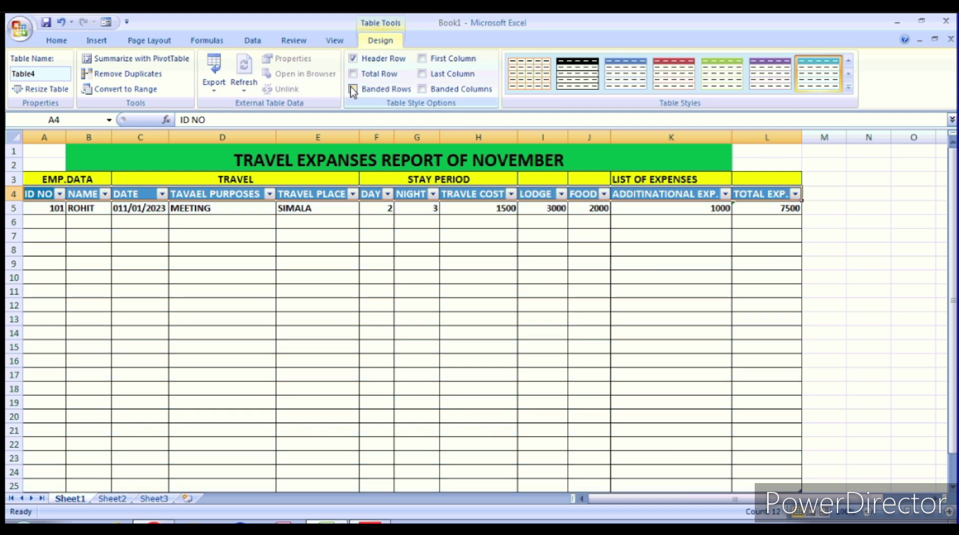
{"action": "left_click", "coordinate": [352, 89]}
{"action": "left_click", "coordinate": [352, 58]}
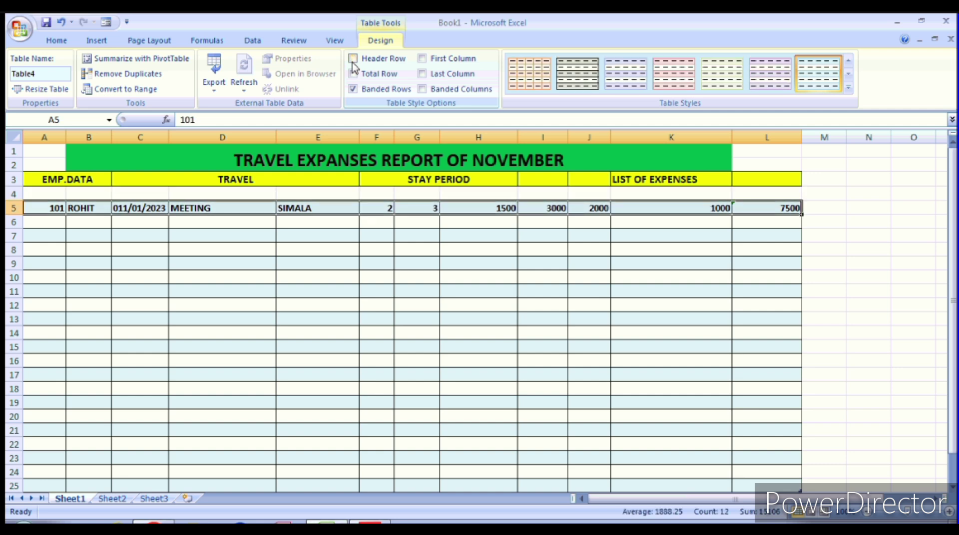
{"action": "left_click", "coordinate": [352, 59]}
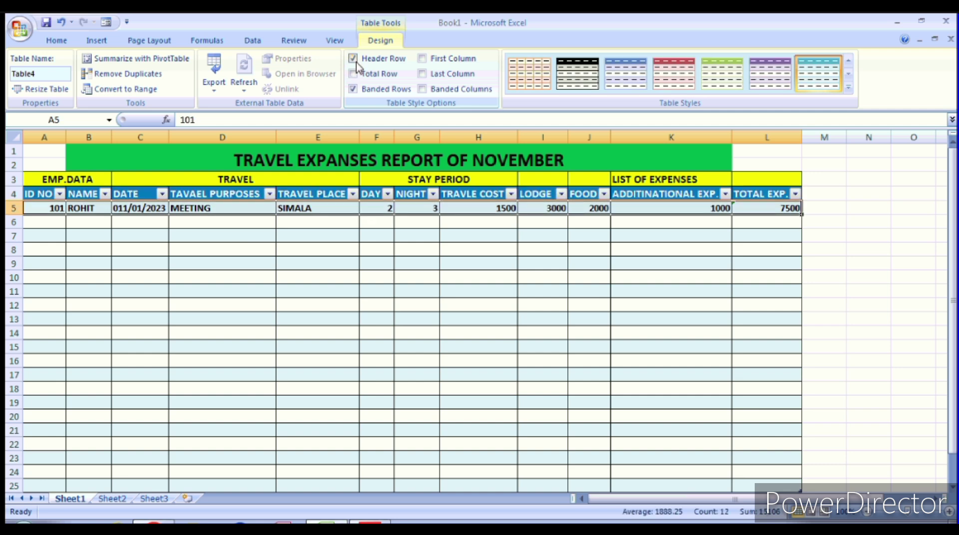
Leave the refresh options unchanged and bring up Sort & Filter from the Home ribbon
{"action": "left_click", "coordinate": [245, 86]}
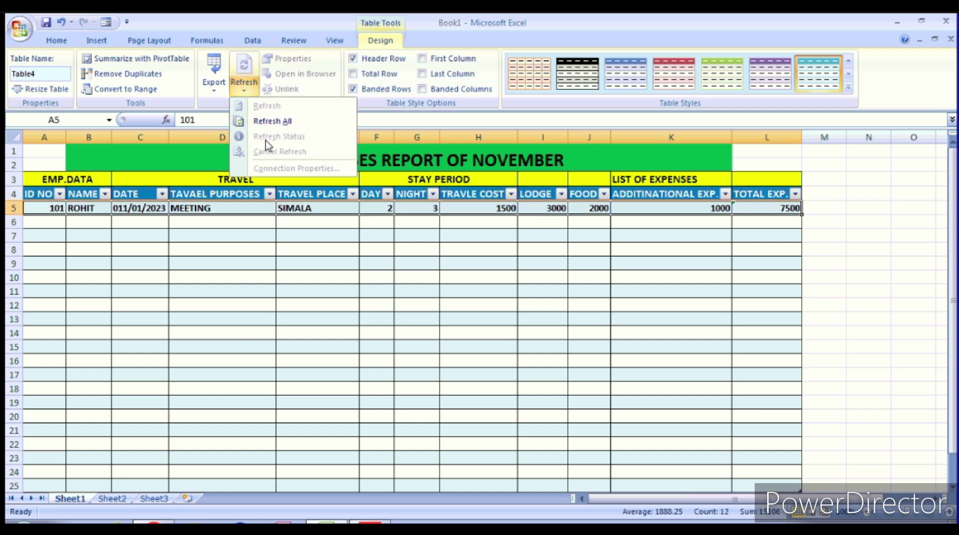
{"action": "left_click", "coordinate": [266, 122]}
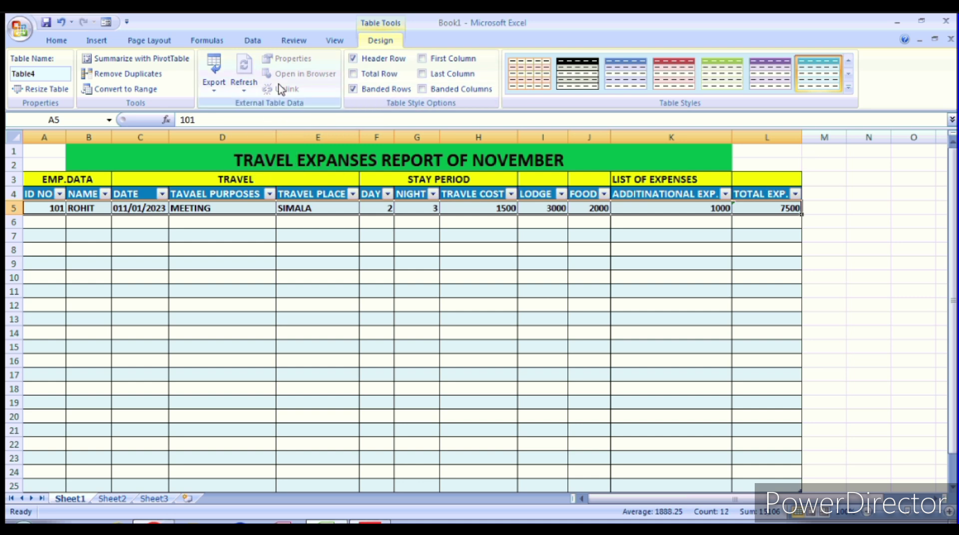
{"action": "left_click", "coordinate": [70, 44]}
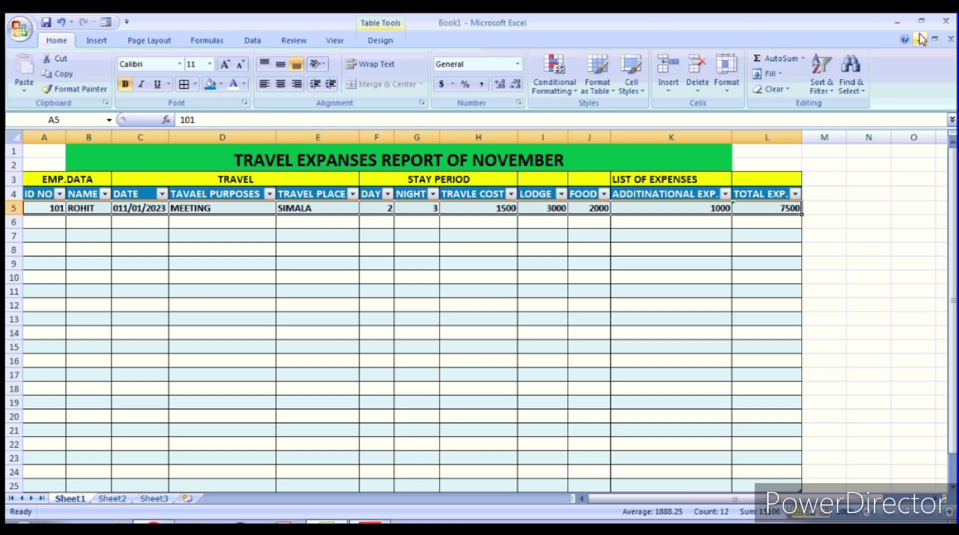
{"action": "left_click", "coordinate": [821, 83]}
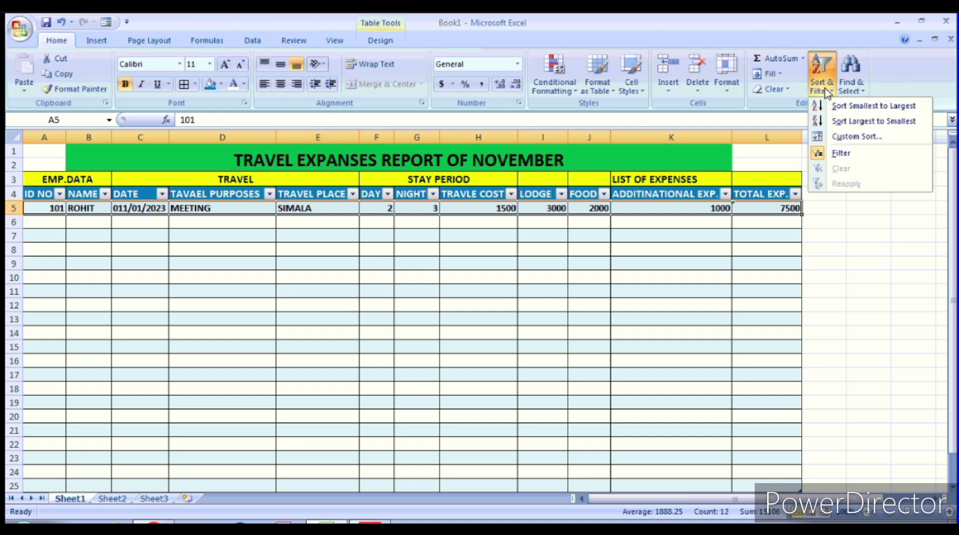
Turn off the filter arrows on the table's header row via Sort & Filter > Filter
{"action": "left_click", "coordinate": [837, 153]}
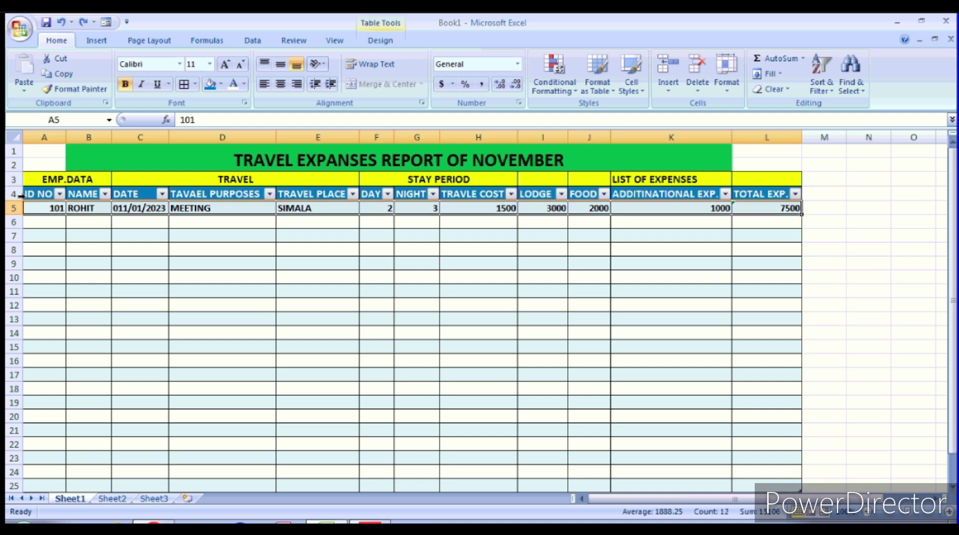
{"action": "left_click_drag", "start_coordinate": [38, 194], "coordinate": [756, 194]}
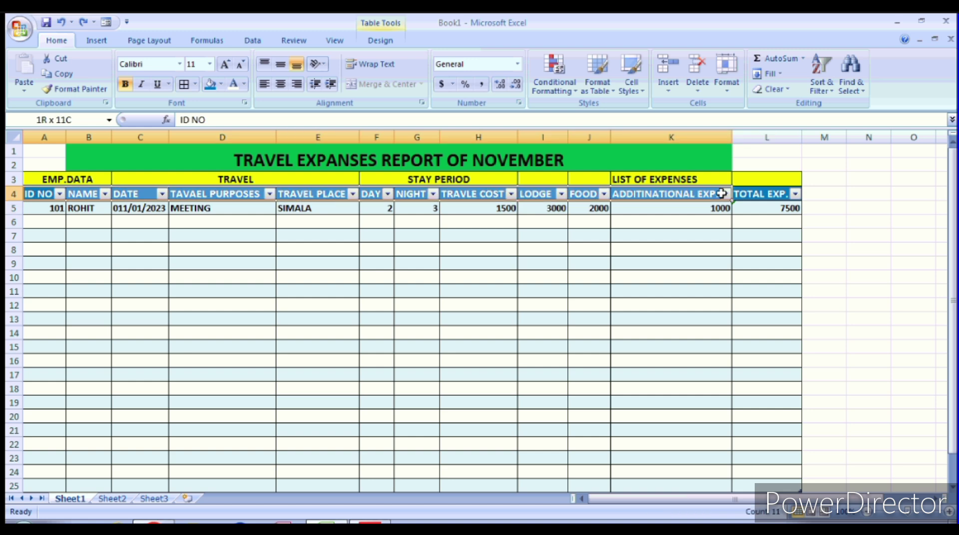
{"action": "left_click", "coordinate": [822, 80]}
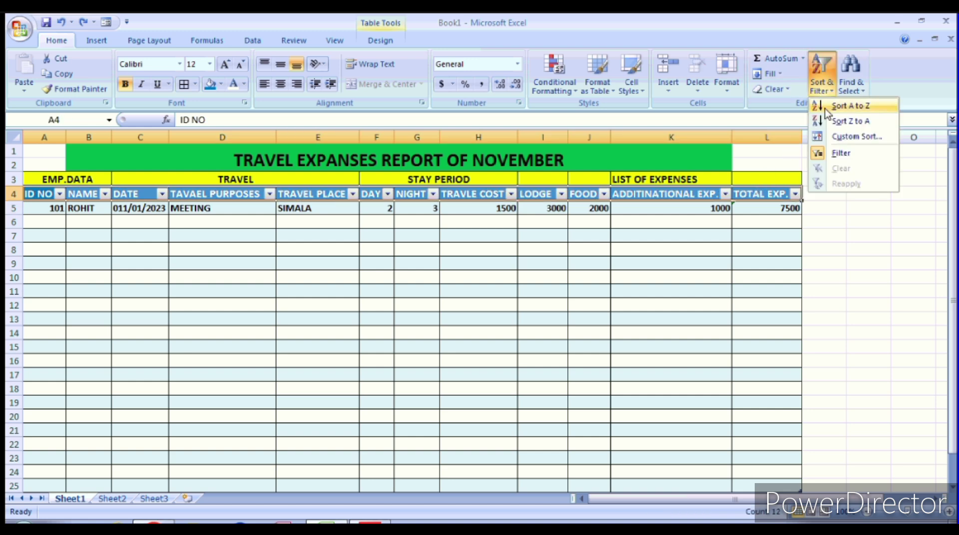
{"action": "left_click", "coordinate": [843, 153]}
{"action": "left_click", "coordinate": [850, 238]}
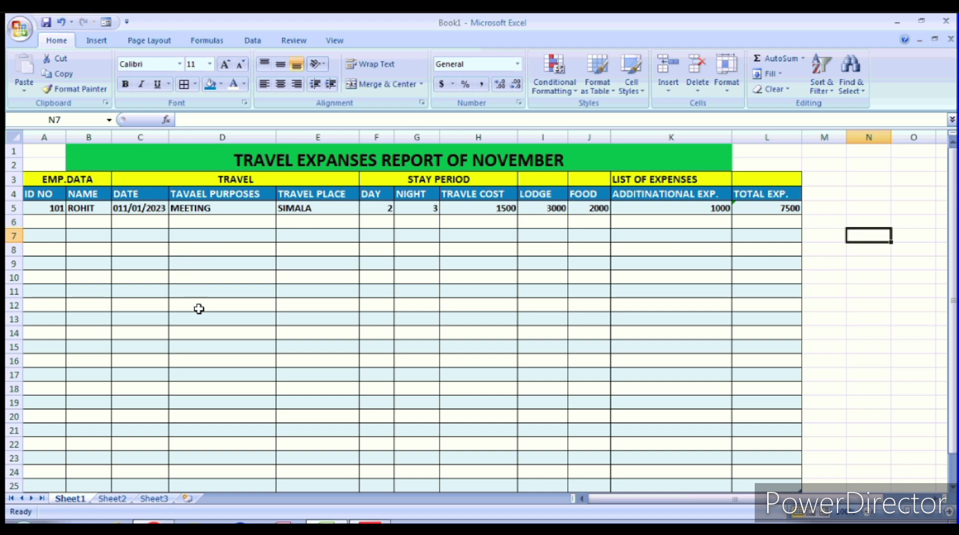
Select the DAY and NIGHT cells F5:G25
{"action": "scroll", "coordinate": [199, 310], "scroll_direction": "down", "scroll_amount": 1}
{"action": "scroll", "coordinate": [200, 310], "scroll_direction": "down", "scroll_amount": 2}
{"action": "scroll", "coordinate": [200, 310], "scroll_direction": "up", "scroll_amount": 3}
{"action": "left_click", "coordinate": [377, 223]}
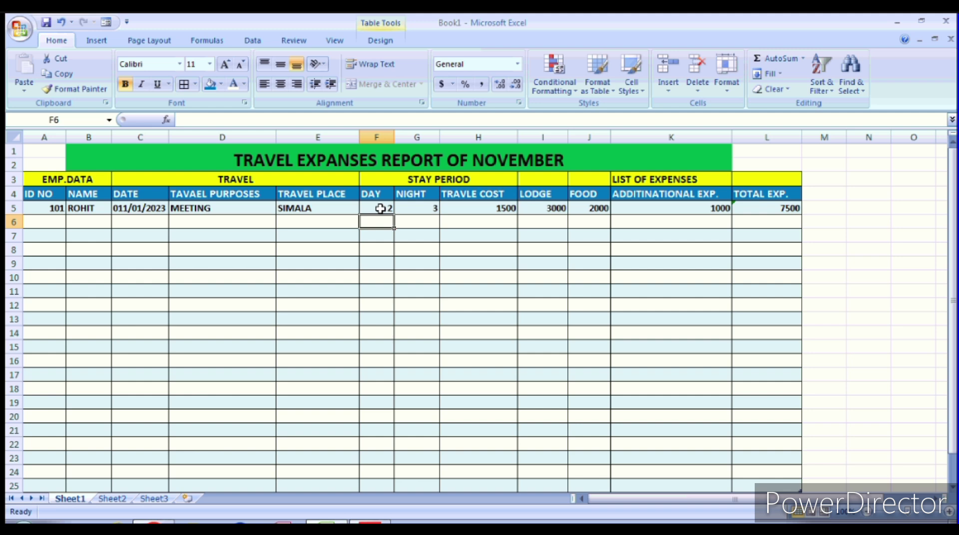
{"action": "mouse_move", "coordinate": [380, 208]}
{"action": "left_mouse_down"}
{"action": "mouse_move", "coordinate": [409, 438]}
{"action": "mouse_move", "coordinate": [410, 415]}
{"action": "left_mouse_up"}
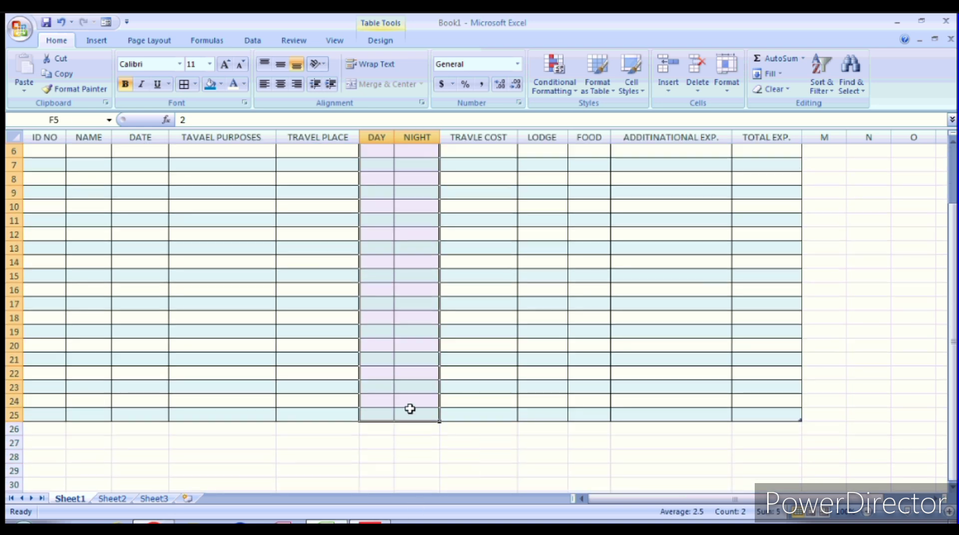
Apply the custom number format #"DAY" to the selected DAY and NIGHT cells
{"action": "left_click", "coordinate": [518, 103]}
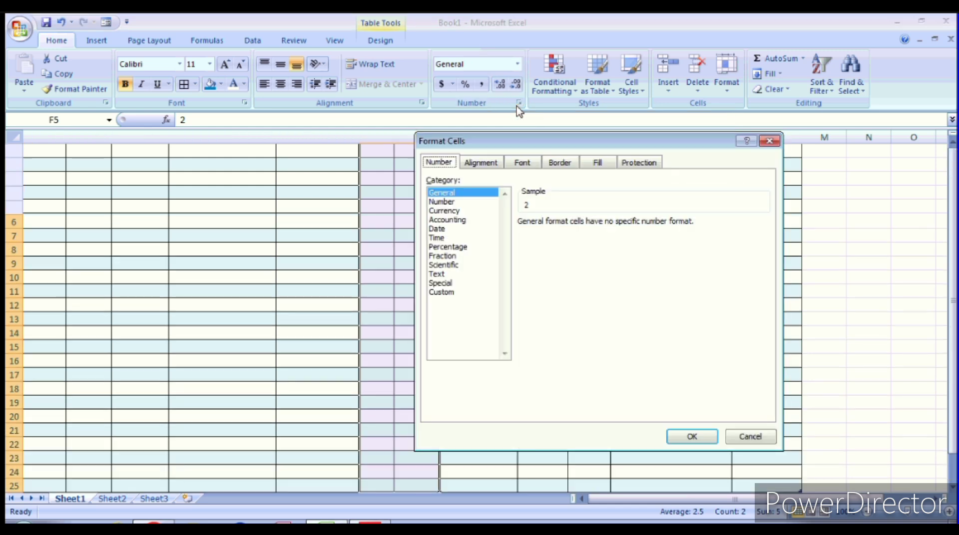
{"action": "left_click", "coordinate": [440, 293]}
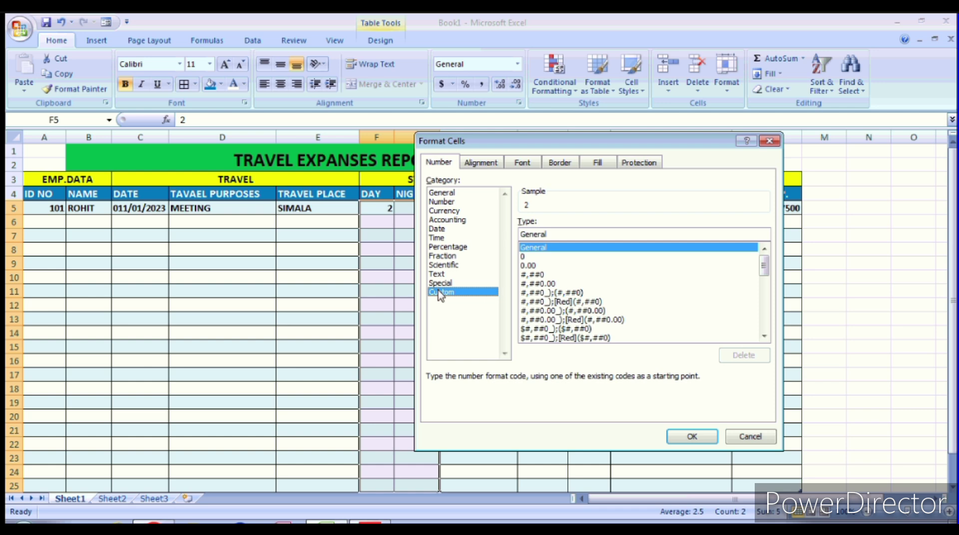
{"action": "left_click_drag", "start_coordinate": [554, 235], "coordinate": [520, 234]}
{"action": "key", "text": "BackSpace"}
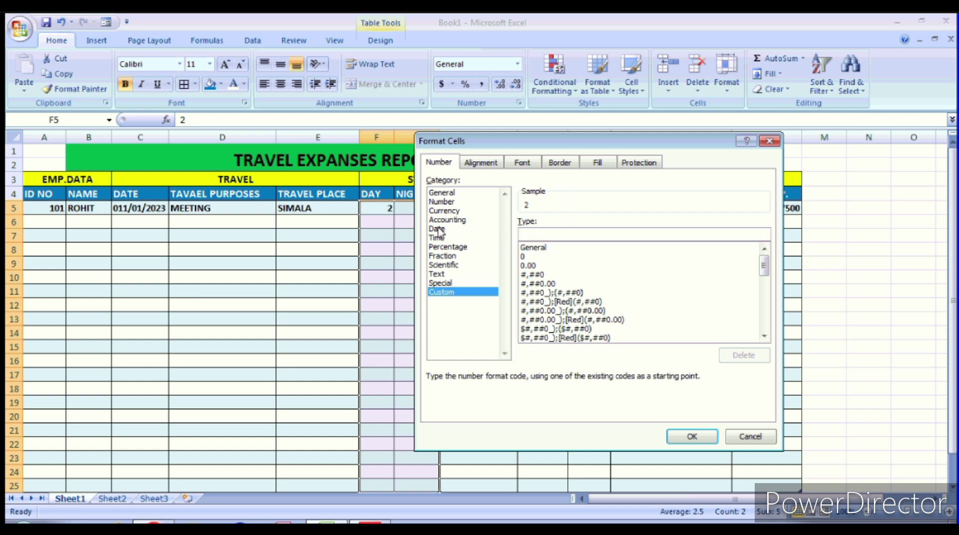
{"action": "type", "text": "3"}
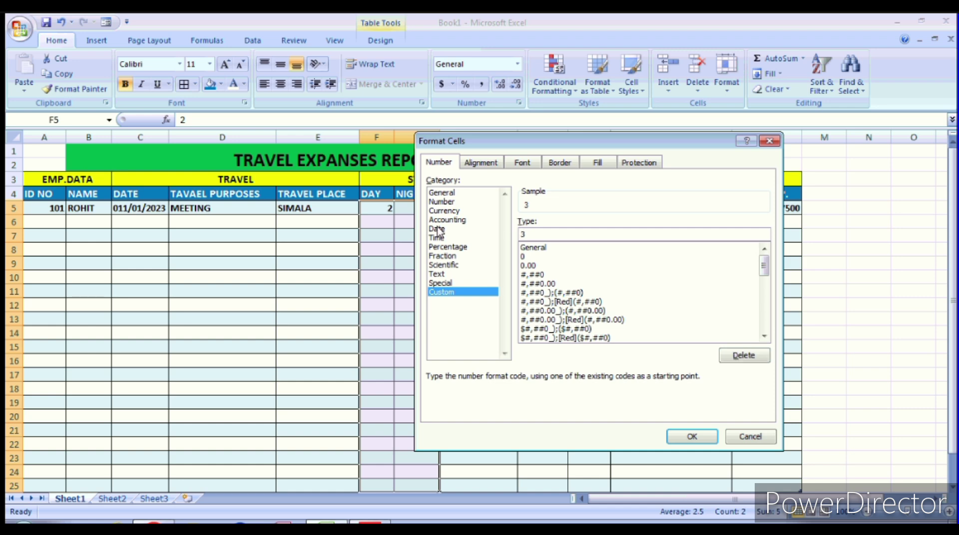
{"action": "key", "text": "BackSpace"}
{"action": "type", "text": "#"}
{"action": "type", "text": "\""}
{"action": "type", "text": "DAY"}
{"action": "type", "text": "\""}
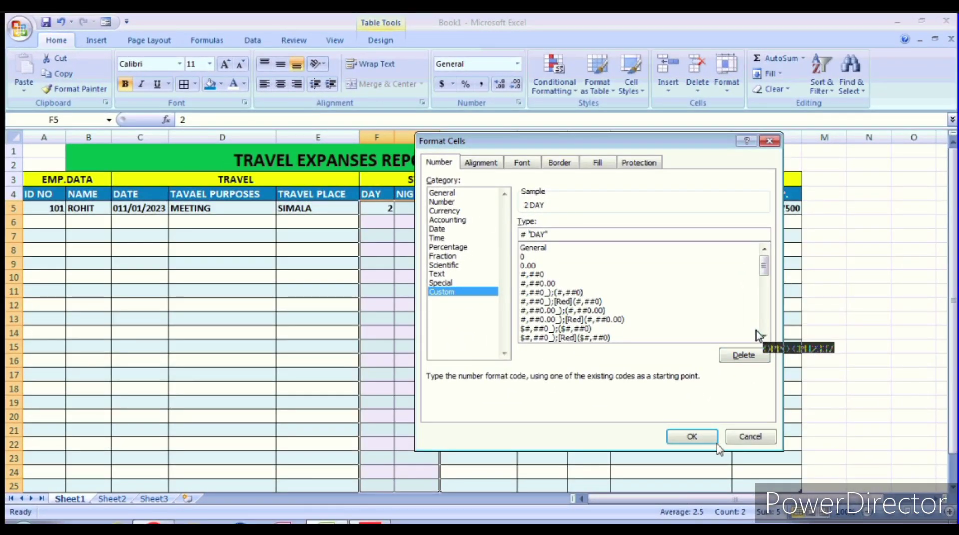
{"action": "left_click", "coordinate": [698, 438]}
Enter 2 in F6 and 3 in F7 in the DAY column
{"action": "left_click", "coordinate": [385, 309]}
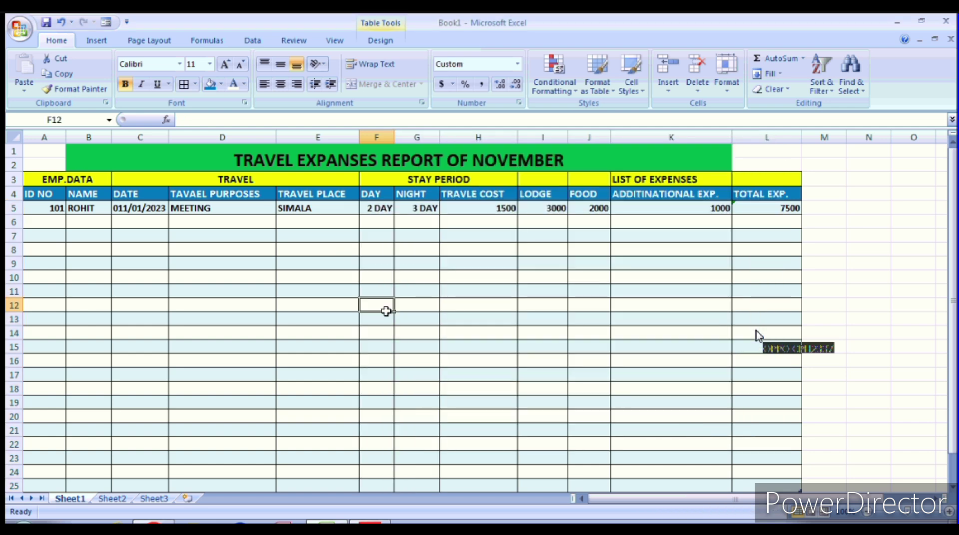
{"action": "left_click", "coordinate": [380, 220]}
{"action": "type", "text": "21"}
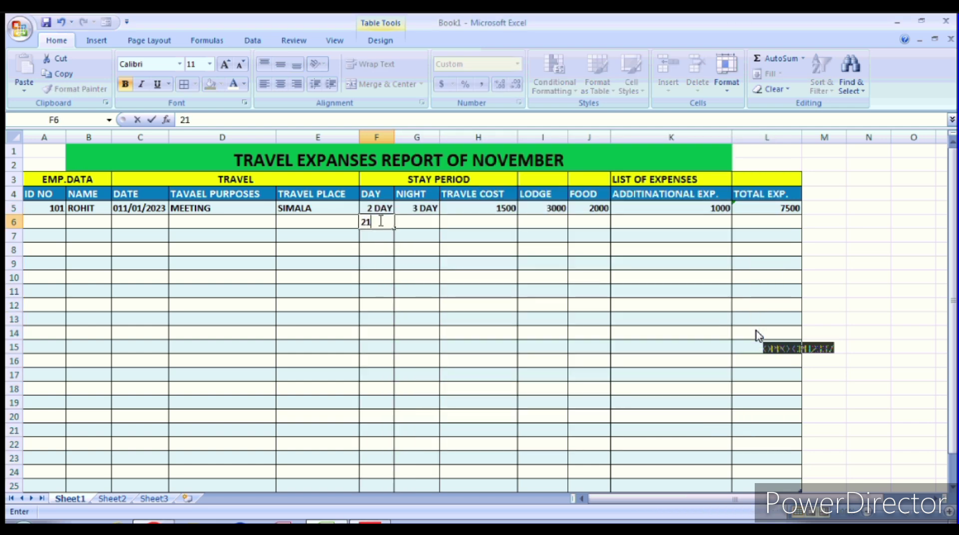
{"action": "key", "text": "Return"}
{"action": "left_click", "coordinate": [380, 220]}
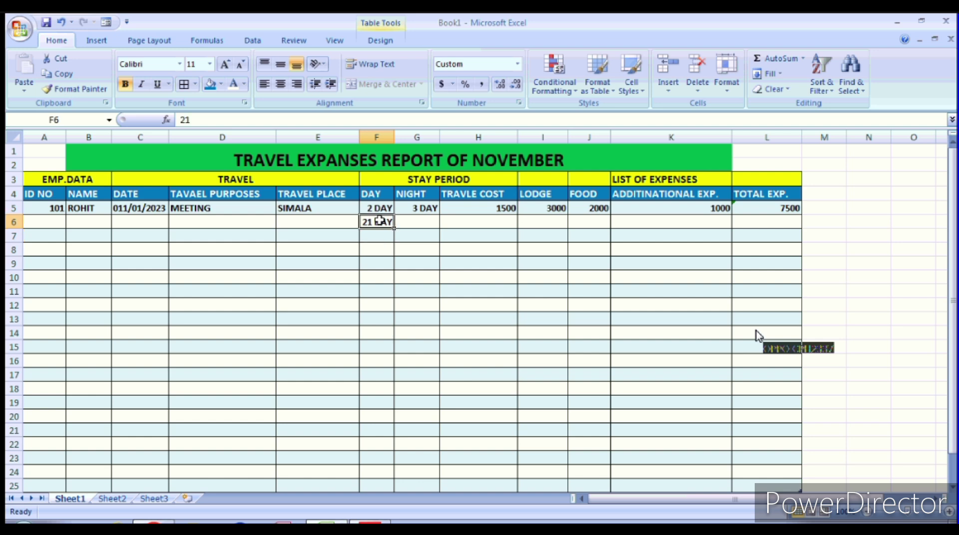
{"action": "key", "text": "Delete"}
{"action": "type", "text": "2"}
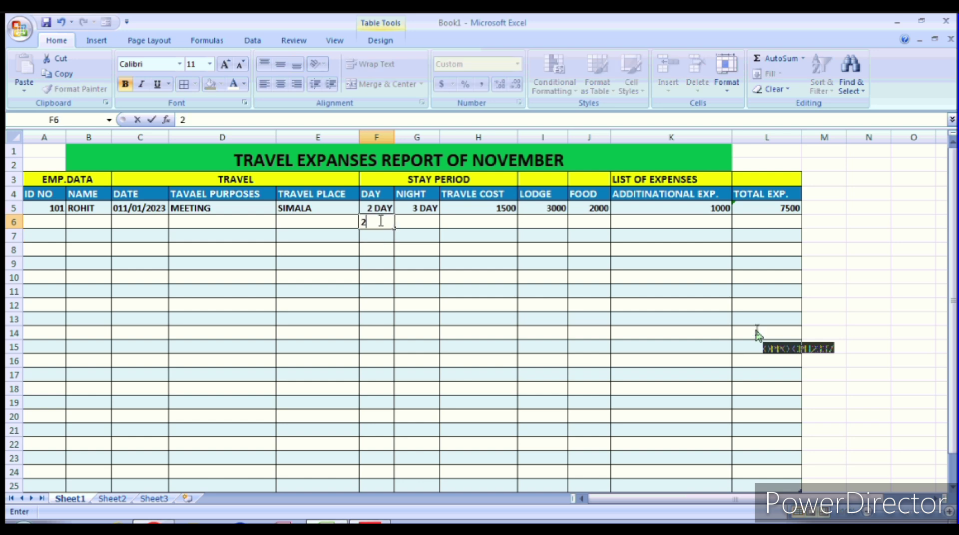
{"action": "key", "text": "Return"}
{"action": "type", "text": "0"}
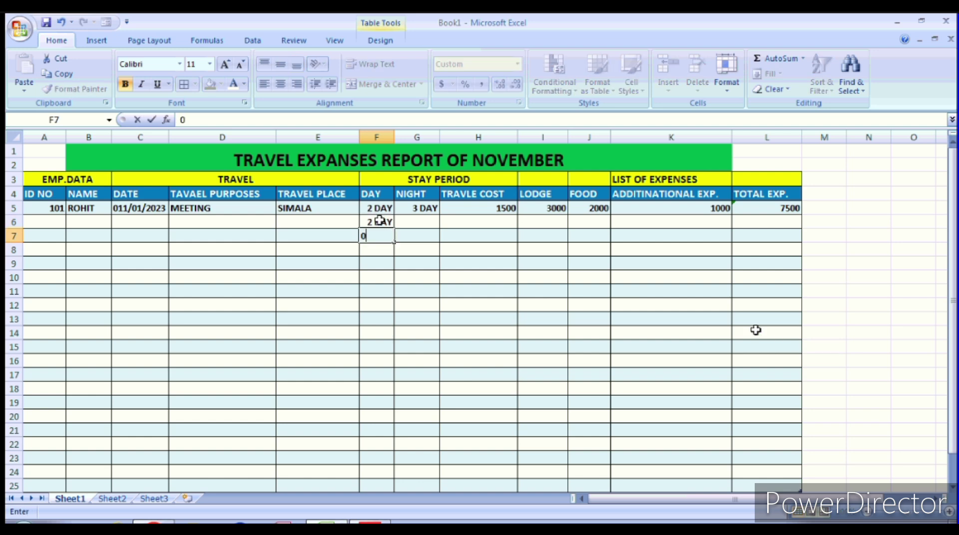
{"action": "key", "text": "ctrl+Return"}
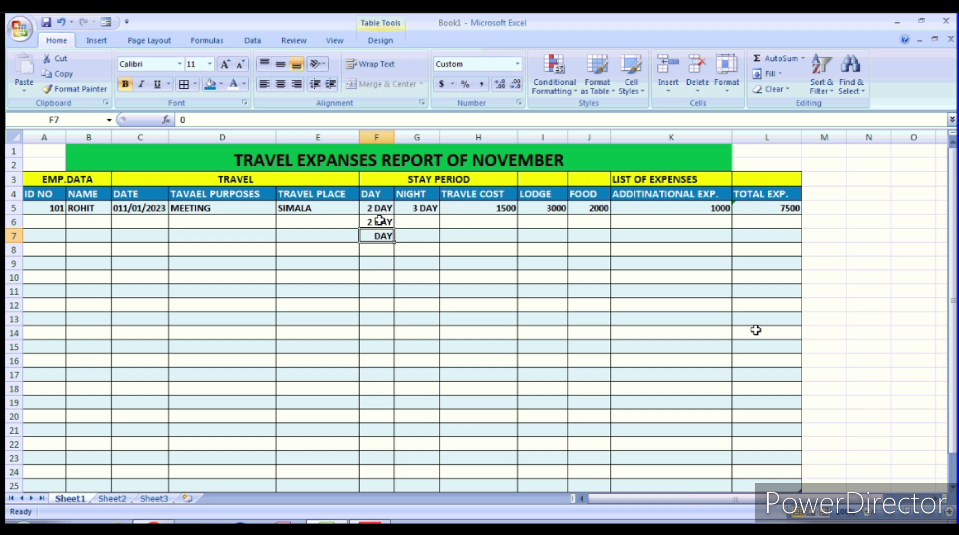
{"action": "type", "text": "3"}
{"action": "key", "text": "Tab"}
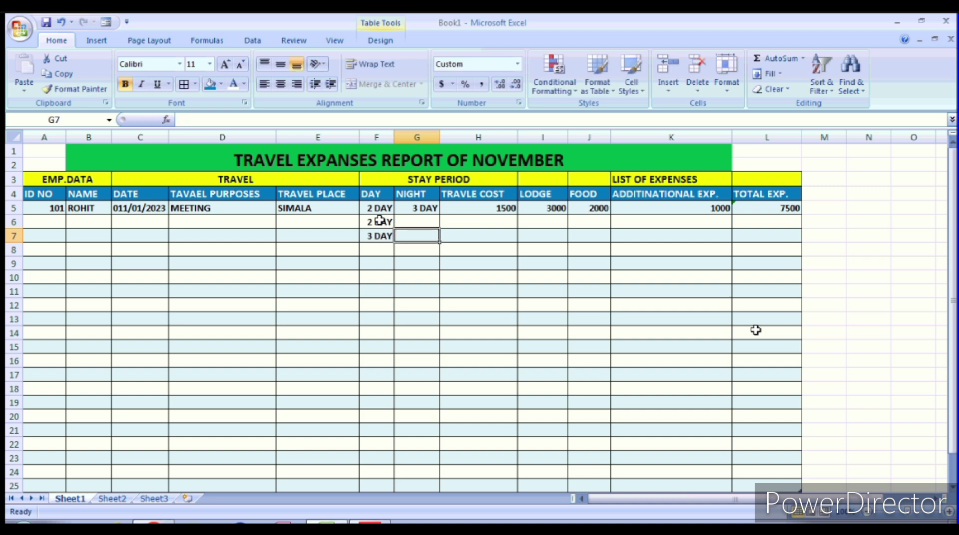
Enter 5 in G6 and 2 in G7 in the NIGHT column
{"action": "key", "text": "Up"}
{"action": "type", "text": "5"}
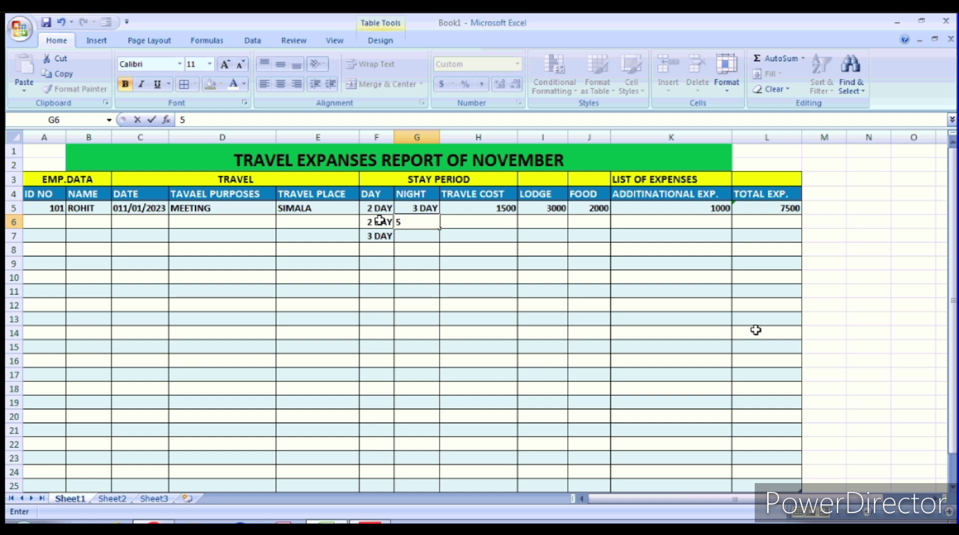
{"action": "key", "text": "Return"}
{"action": "type", "text": "2"}
{"action": "key", "text": "Return"}
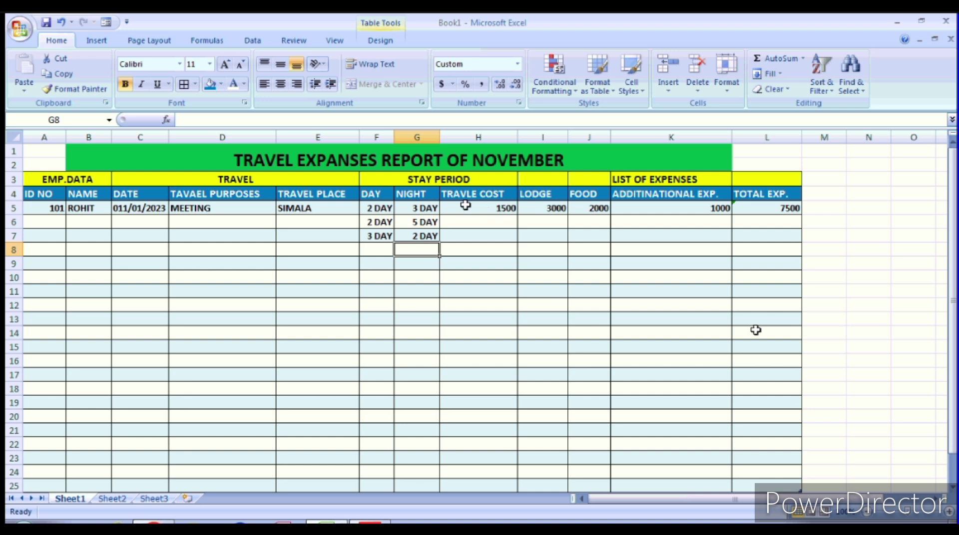
Select expense cells H5:L25 and choose the Currency number format
{"action": "left_click_drag", "start_coordinate": [466, 205], "coordinate": [786, 494]}
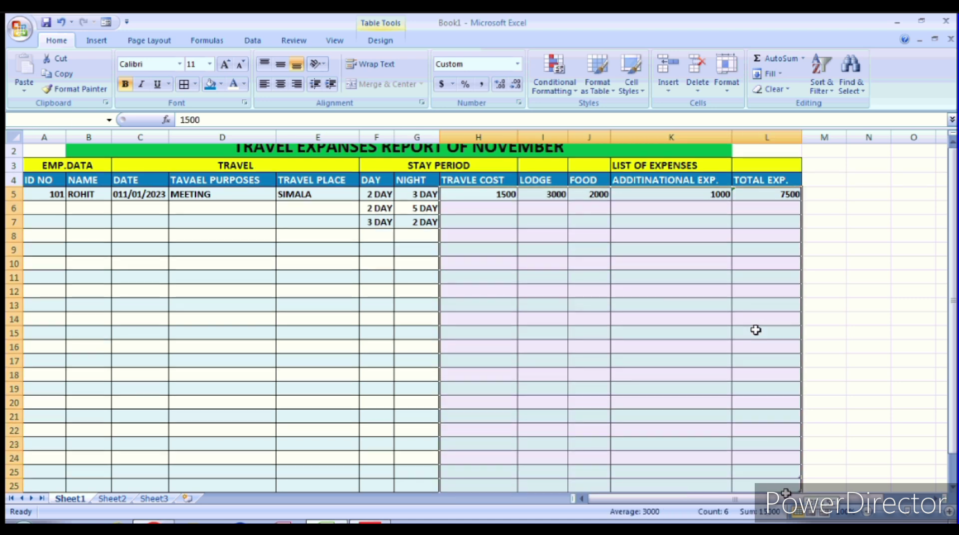
{"action": "left_click_drag", "start_coordinate": [786, 494], "coordinate": [781, 443]}
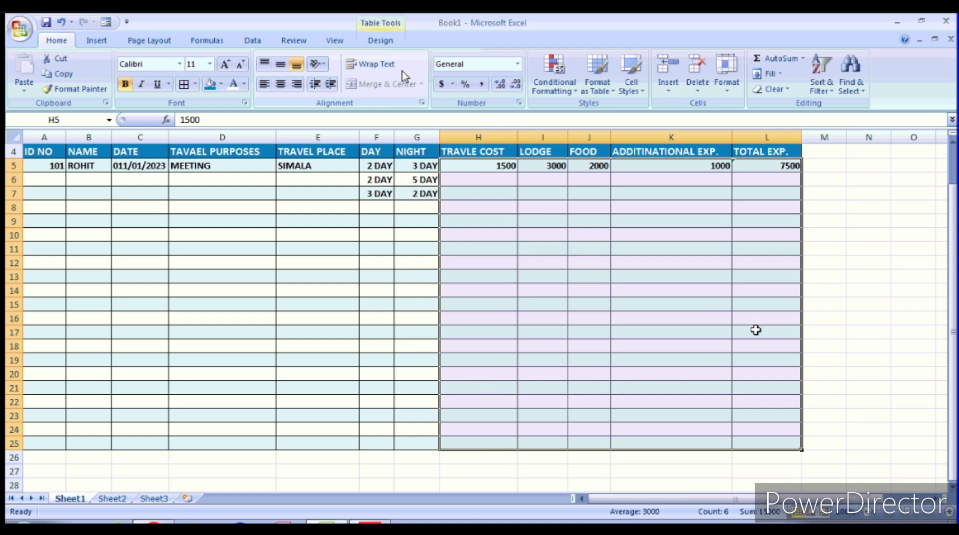
{"action": "left_click", "coordinate": [523, 104]}
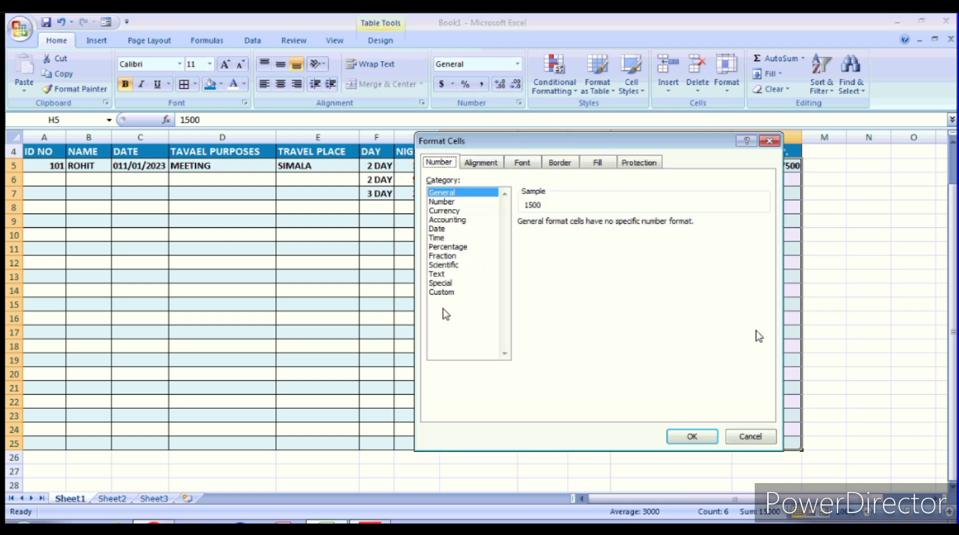
{"action": "left_click", "coordinate": [454, 212]}
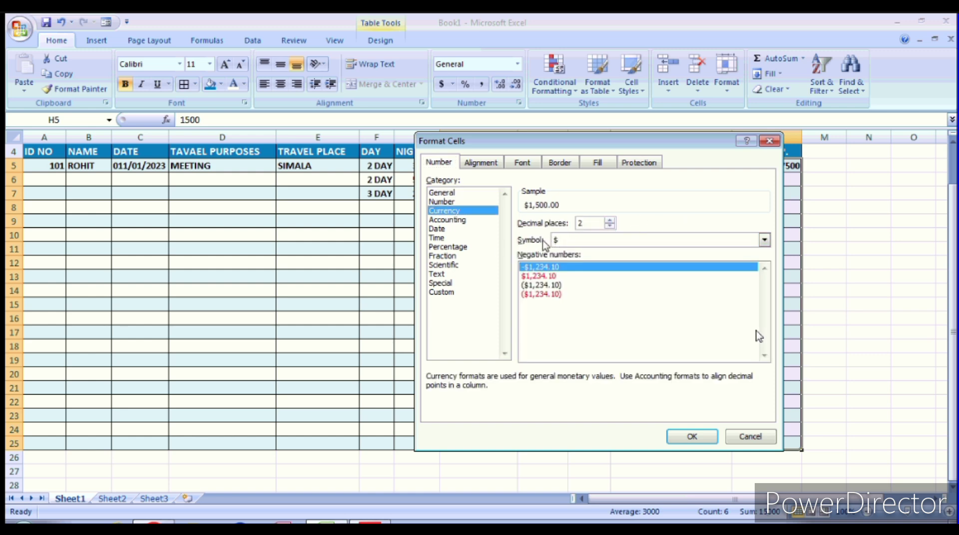
Set the currency symbol to Rs Urdu with red negative amounts and apply it
{"action": "left_click", "coordinate": [764, 241]}
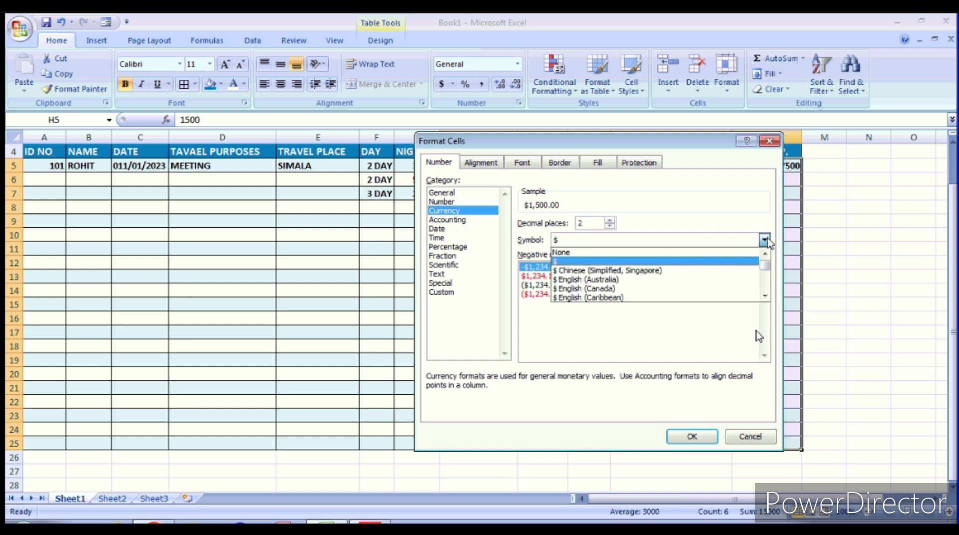
{"action": "scroll", "coordinate": [622, 299], "scroll_direction": "down", "scroll_amount": 2}
{"action": "scroll", "coordinate": [599, 296], "scroll_direction": "down", "scroll_amount": 3}
{"action": "scroll", "coordinate": [594, 292], "scroll_direction": "down", "scroll_amount": 3}
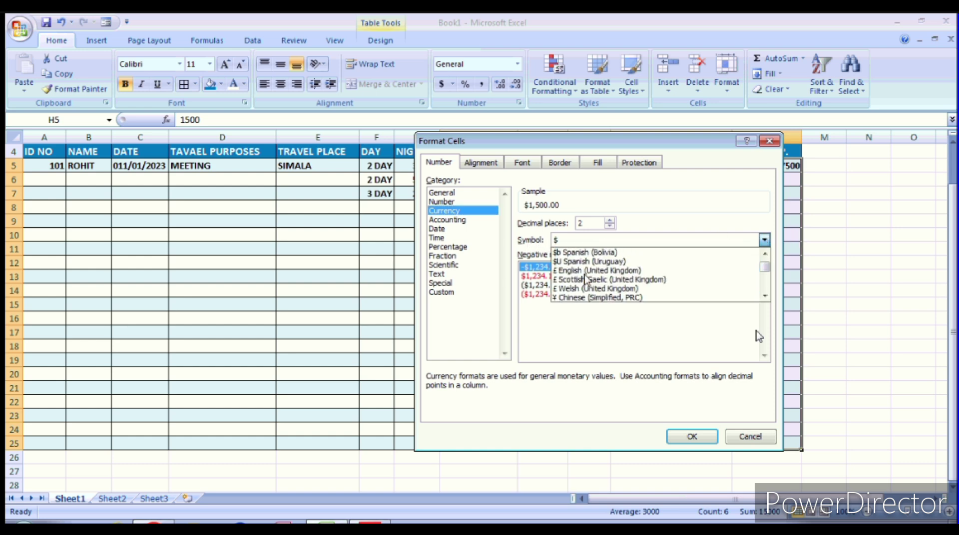
{"action": "scroll", "coordinate": [590, 290], "scroll_direction": "down", "scroll_amount": 3}
{"action": "scroll", "coordinate": [585, 287], "scroll_direction": "down", "scroll_amount": 3}
{"action": "scroll", "coordinate": [585, 287], "scroll_direction": "down", "scroll_amount": 3}
{"action": "scroll", "coordinate": [585, 289], "scroll_direction": "down", "scroll_amount": 3}
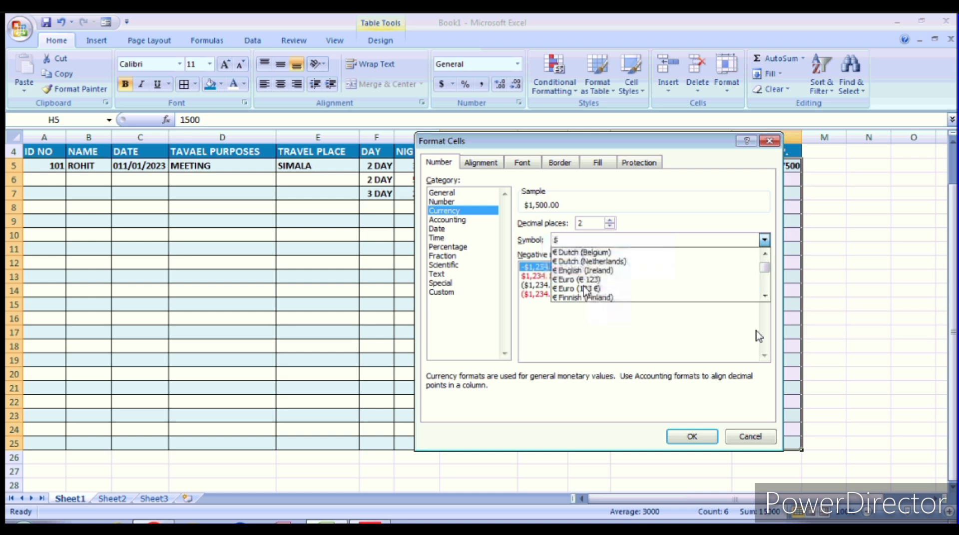
{"action": "scroll", "coordinate": [586, 290], "scroll_direction": "down", "scroll_amount": 3}
{"action": "scroll", "coordinate": [587, 292], "scroll_direction": "down", "scroll_amount": 3}
{"action": "scroll", "coordinate": [586, 292], "scroll_direction": "down", "scroll_amount": 3}
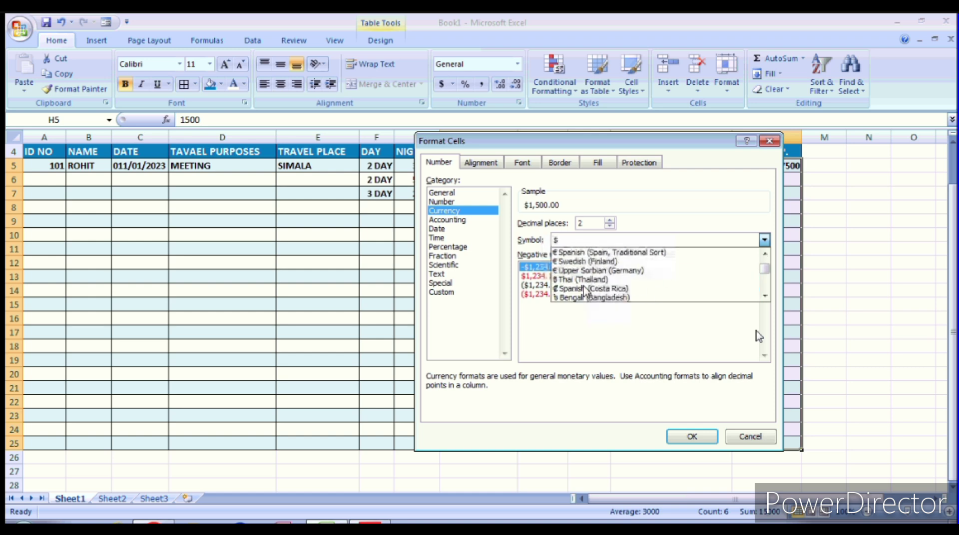
{"action": "scroll", "coordinate": [585, 292], "scroll_direction": "down", "scroll_amount": 3}
{"action": "scroll", "coordinate": [586, 292], "scroll_direction": "down", "scroll_amount": 3}
{"action": "scroll", "coordinate": [585, 292], "scroll_direction": "down", "scroll_amount": 3}
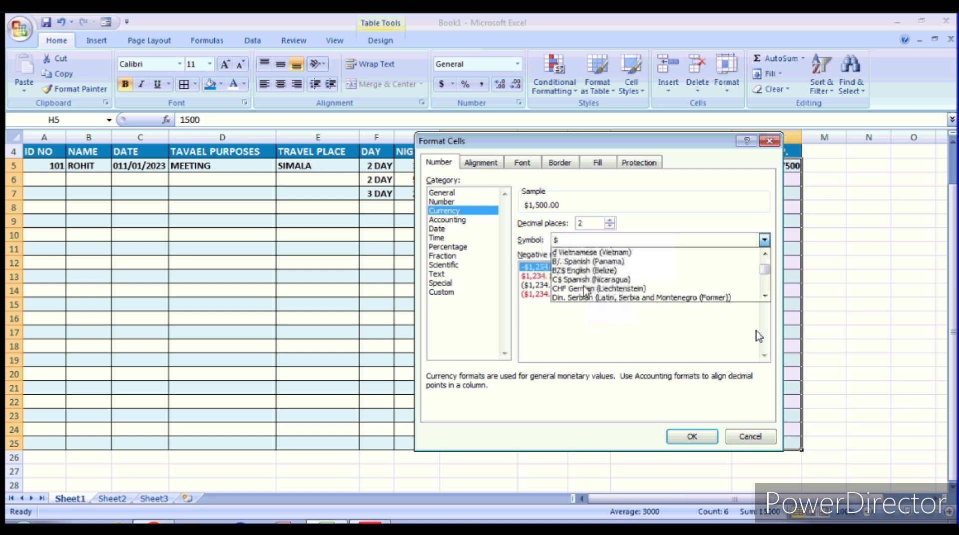
{"action": "scroll", "coordinate": [585, 293], "scroll_direction": "down", "scroll_amount": 3}
{"action": "scroll", "coordinate": [585, 292], "scroll_direction": "down", "scroll_amount": 3}
{"action": "scroll", "coordinate": [585, 293], "scroll_direction": "down", "scroll_amount": 1}
{"action": "scroll", "coordinate": [586, 292], "scroll_direction": "down", "scroll_amount": 1}
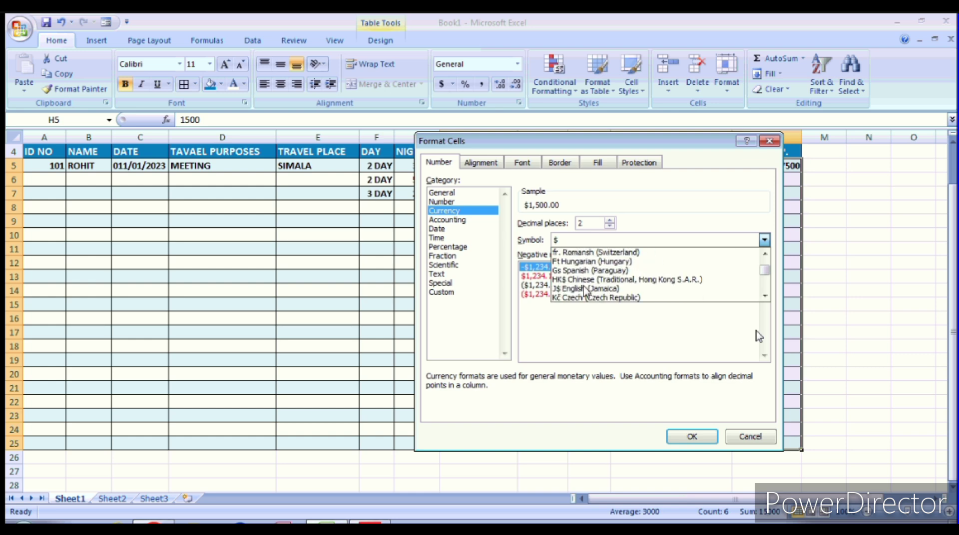
{"action": "scroll", "coordinate": [585, 292], "scroll_direction": "up", "scroll_amount": 1}
{"action": "scroll", "coordinate": [586, 292], "scroll_direction": "down", "scroll_amount": 1}
{"action": "scroll", "coordinate": [585, 292], "scroll_direction": "down", "scroll_amount": 2}
{"action": "scroll", "coordinate": [585, 292], "scroll_direction": "down", "scroll_amount": 1}
{"action": "scroll", "coordinate": [585, 292], "scroll_direction": "down", "scroll_amount": 1}
{"action": "scroll", "coordinate": [585, 292], "scroll_direction": "down", "scroll_amount": 1}
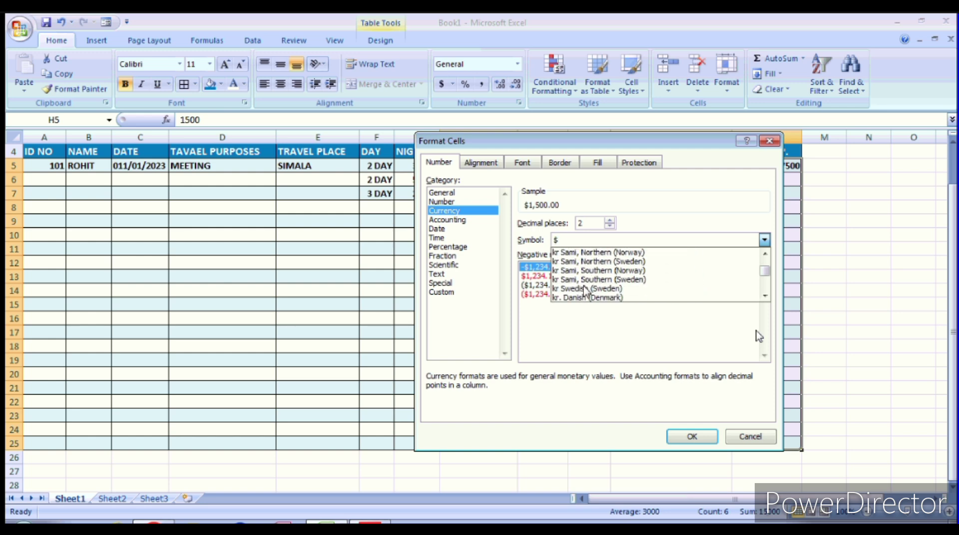
{"action": "scroll", "coordinate": [586, 292], "scroll_direction": "down", "scroll_amount": 1}
{"action": "scroll", "coordinate": [586, 292], "scroll_direction": "down", "scroll_amount": 1}
{"action": "scroll", "coordinate": [586, 292], "scroll_direction": "down", "scroll_amount": 1}
{"action": "scroll", "coordinate": [586, 292], "scroll_direction": "down", "scroll_amount": 1}
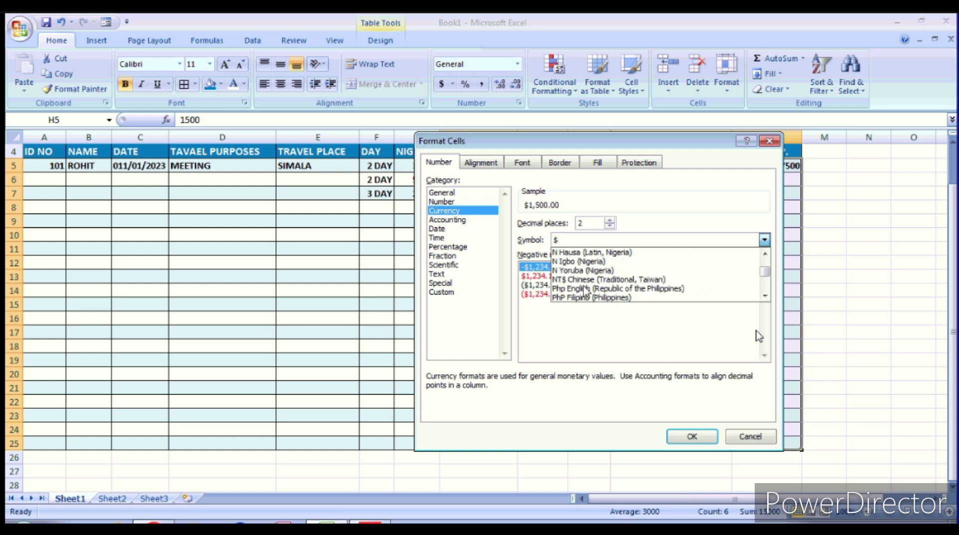
{"action": "scroll", "coordinate": [585, 293], "scroll_direction": "down", "scroll_amount": 1}
{"action": "scroll", "coordinate": [586, 292], "scroll_direction": "down", "scroll_amount": 1}
{"action": "scroll", "coordinate": [585, 293], "scroll_direction": "down", "scroll_amount": 1}
{"action": "scroll", "coordinate": [585, 292], "scroll_direction": "down", "scroll_amount": 1}
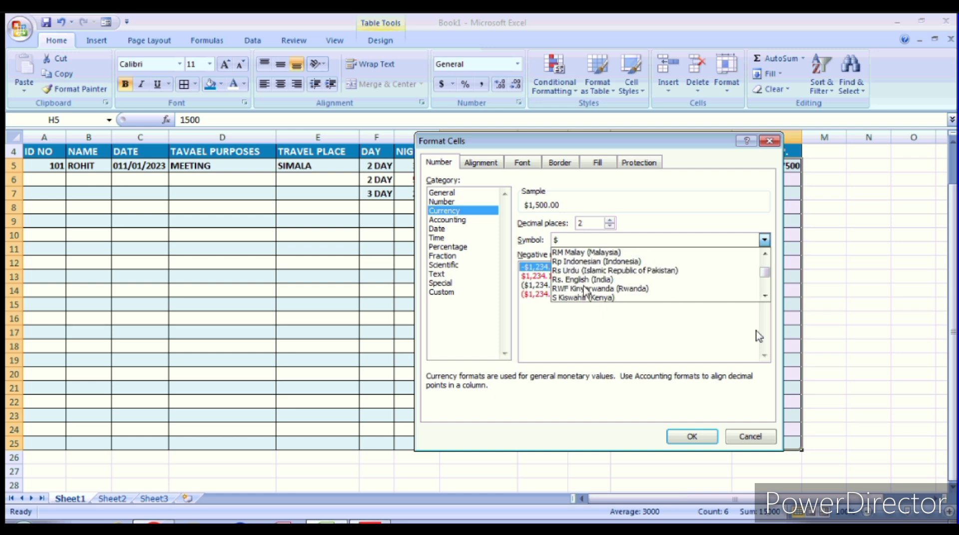
{"action": "scroll", "coordinate": [585, 292], "scroll_direction": "down", "scroll_amount": 1}
{"action": "scroll", "coordinate": [585, 293], "scroll_direction": "down", "scroll_amount": 2}
{"action": "scroll", "coordinate": [586, 292], "scroll_direction": "down", "scroll_amount": 5}
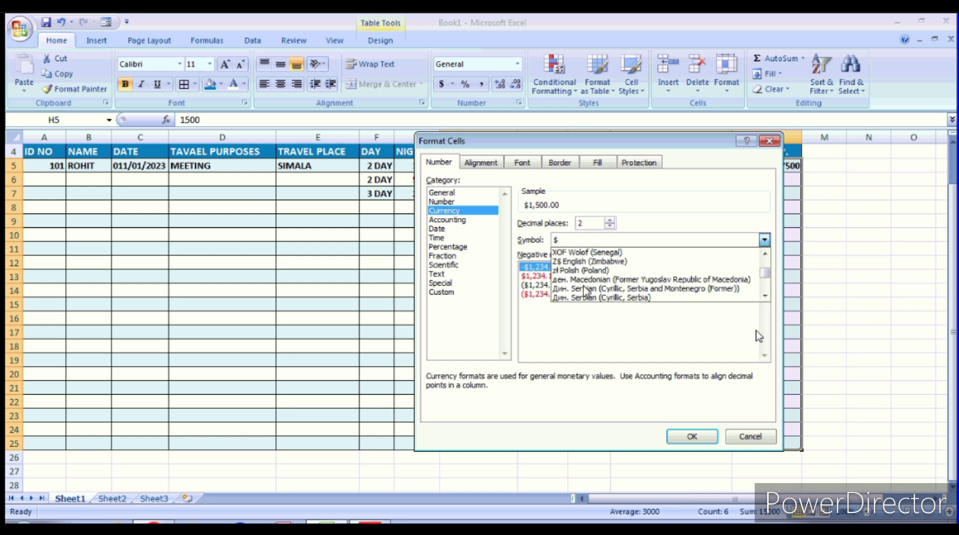
{"action": "left_click", "coordinate": [622, 250]}
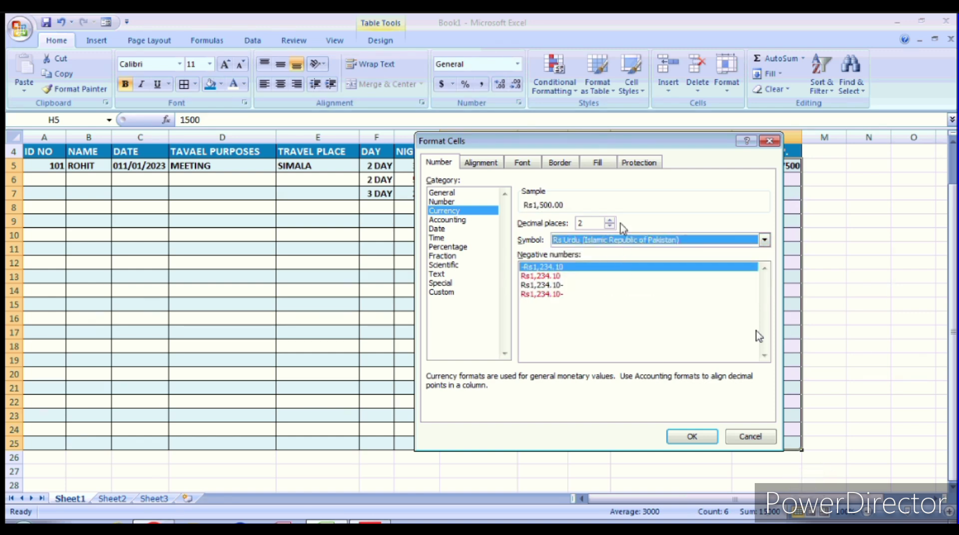
{"action": "left_click", "coordinate": [765, 240]}
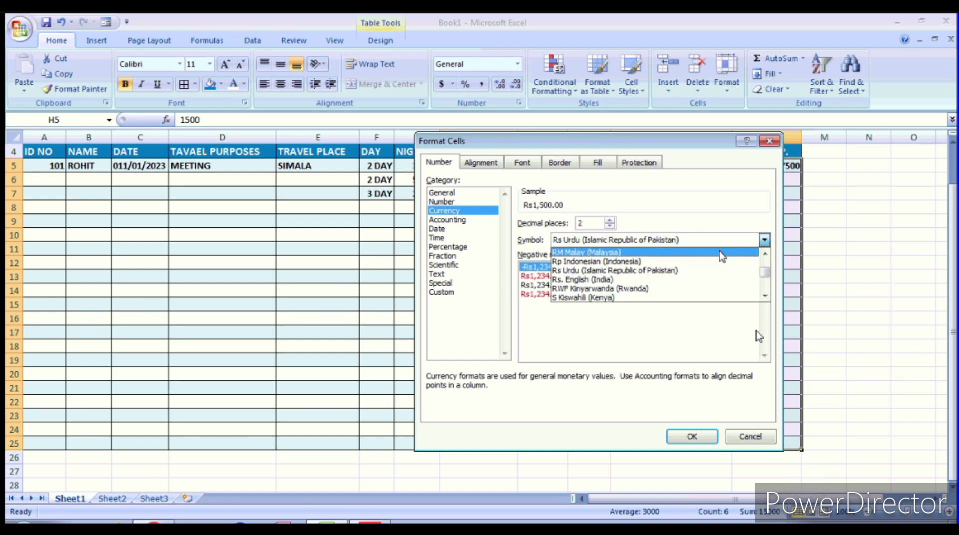
{"action": "left_click", "coordinate": [563, 272]}
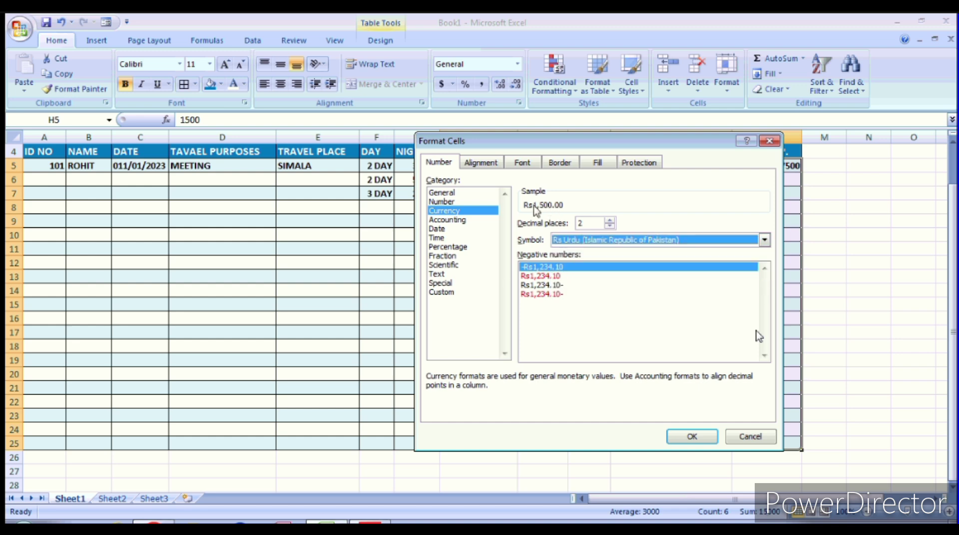
{"action": "left_click", "coordinate": [550, 276]}
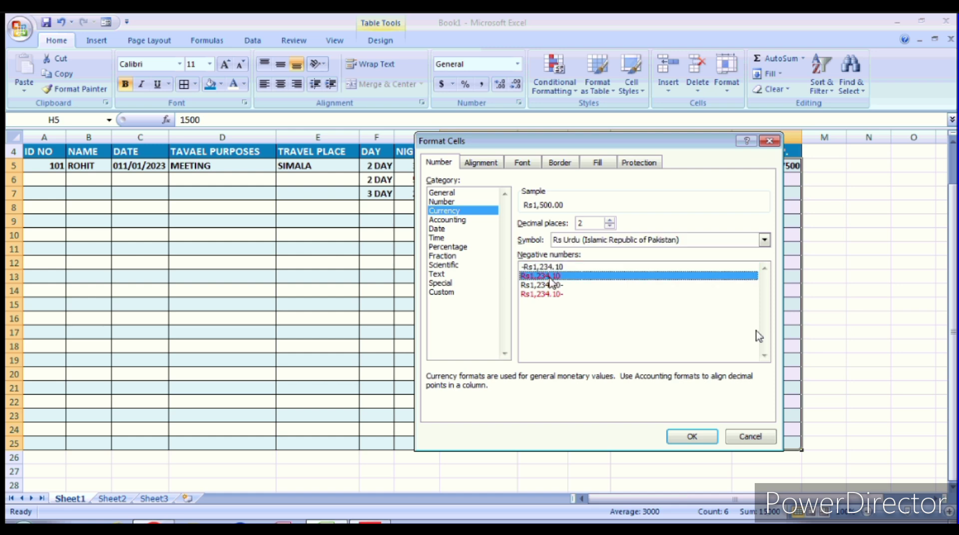
{"action": "left_click", "coordinate": [692, 436]}
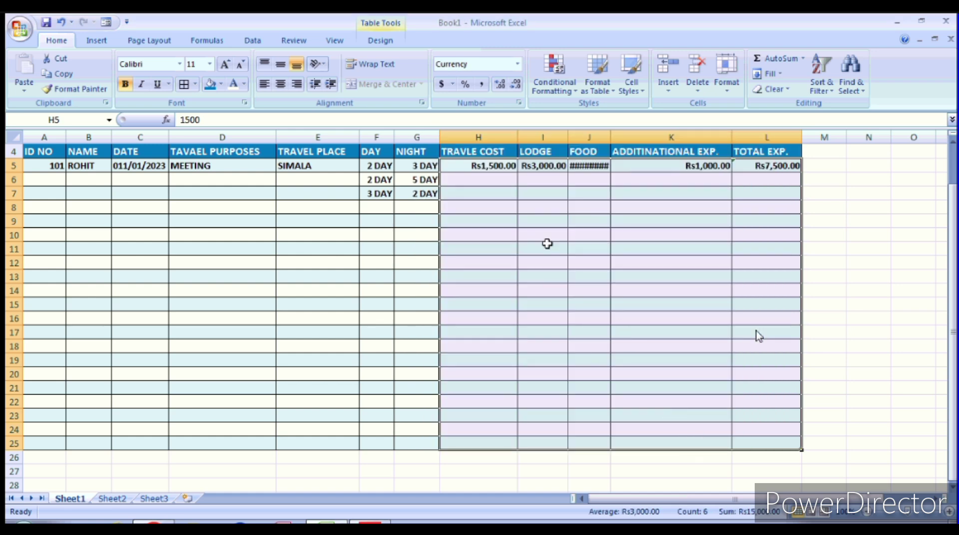
{"action": "left_click", "coordinate": [547, 239]}
Widen column J so the FOOD amount Rs2,000.00 displays in full
{"action": "scroll", "coordinate": [614, 260], "scroll_direction": "up", "scroll_amount": 1}
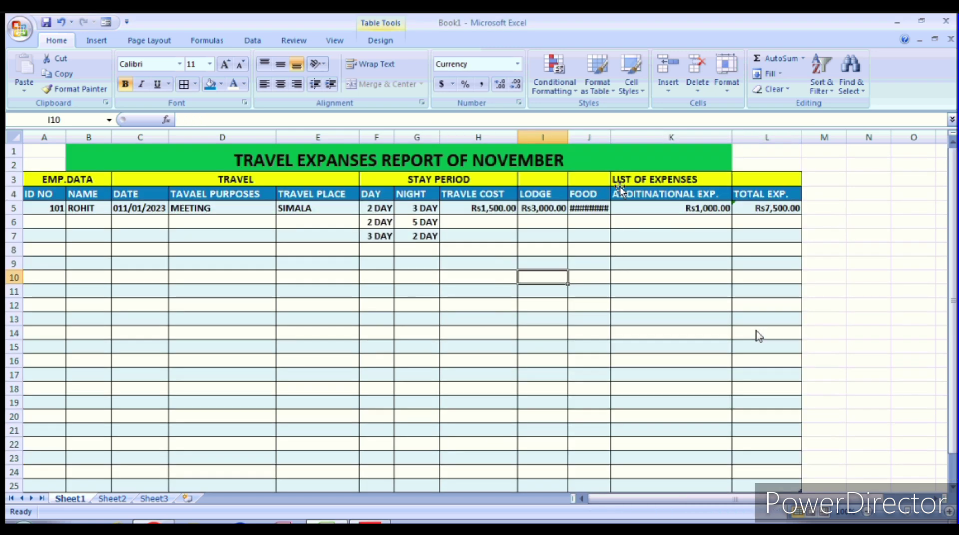
{"action": "left_click", "coordinate": [619, 180]}
{"action": "key", "text": "Left"}
{"action": "key", "text": "Left"}
{"action": "key", "text": "Left"}
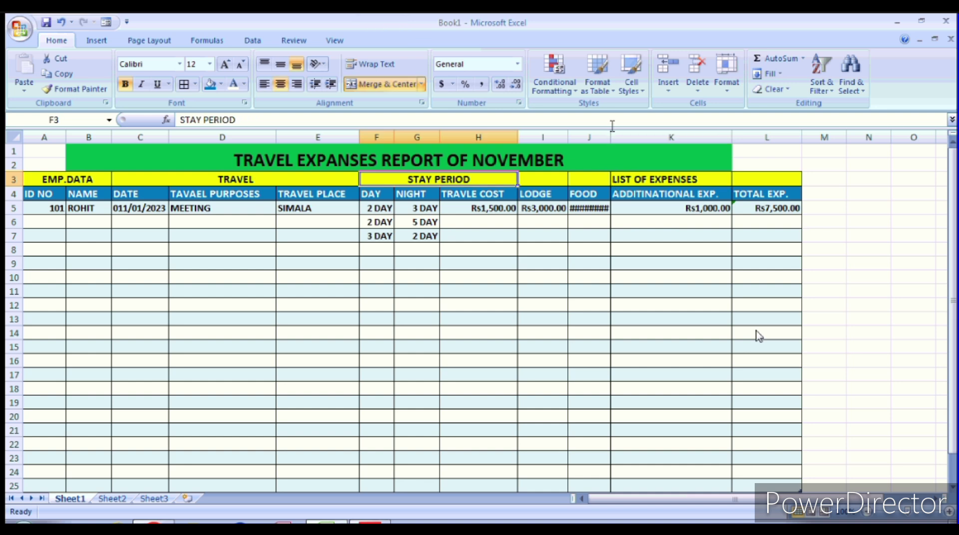
{"action": "left_click_drag", "start_coordinate": [610, 138], "coordinate": [617, 137]}
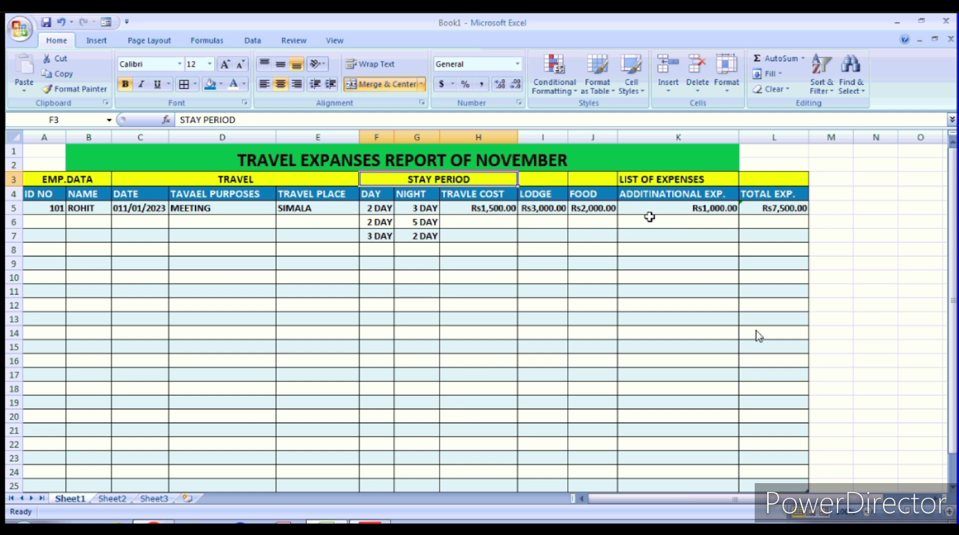
Enter a travel cost of 2,000 in H6
{"action": "left_click", "coordinate": [492, 220]}
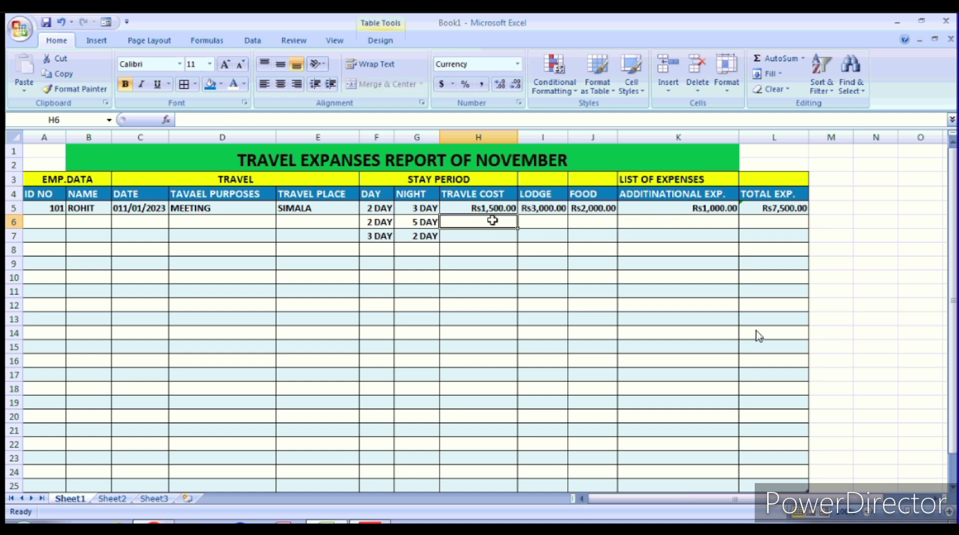
{"action": "type", "text": "2,00"}
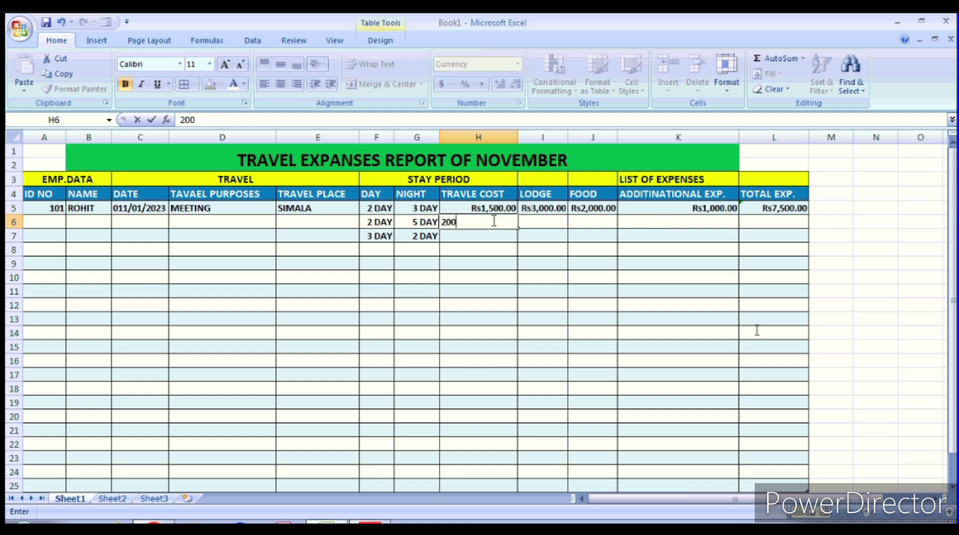
{"action": "type", "text": "0"}
{"action": "key", "text": "Tab"}
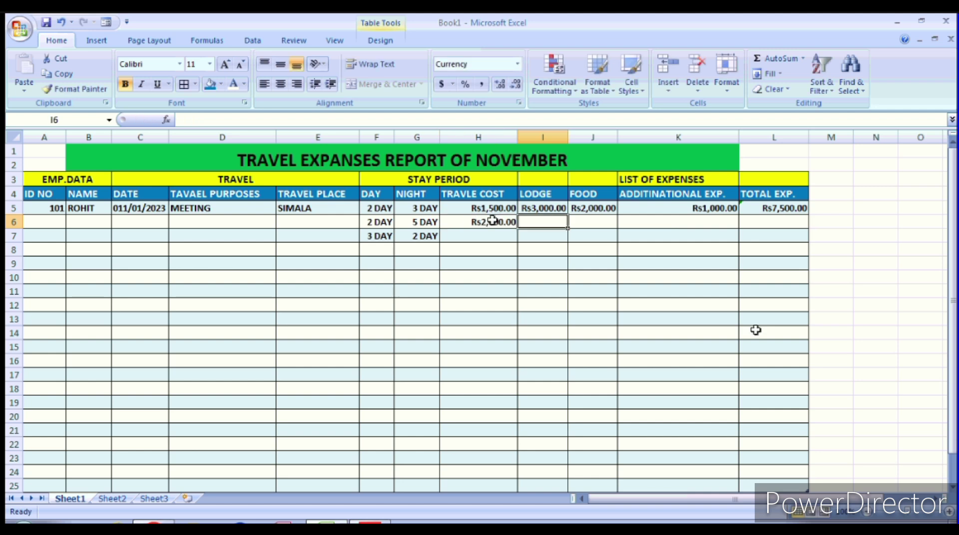